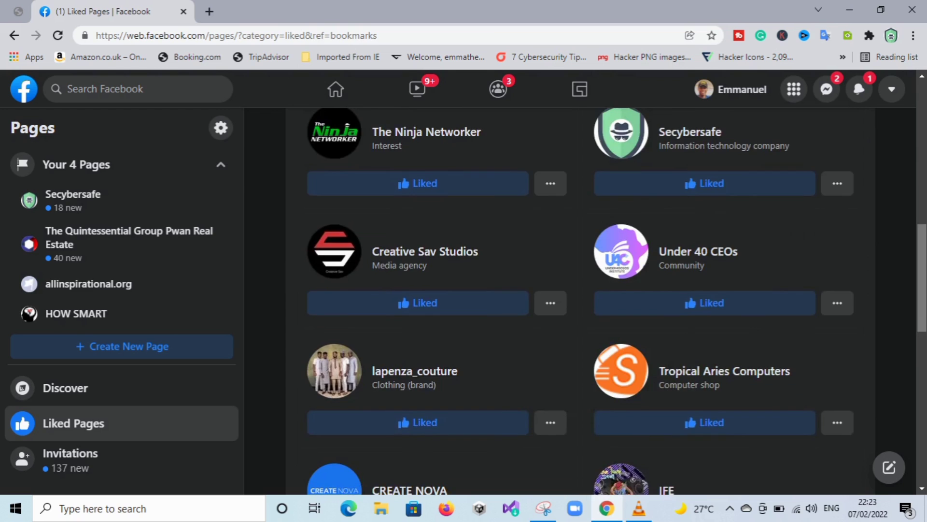
- Scroll through the Liked Pages list, then open the Invitations list
{"action": "scroll", "coordinate": [580, 299], "scroll_direction": "down", "scroll_amount": 5}
{"action": "scroll", "coordinate": [580, 299], "scroll_direction": "down", "scroll_amount": 6}
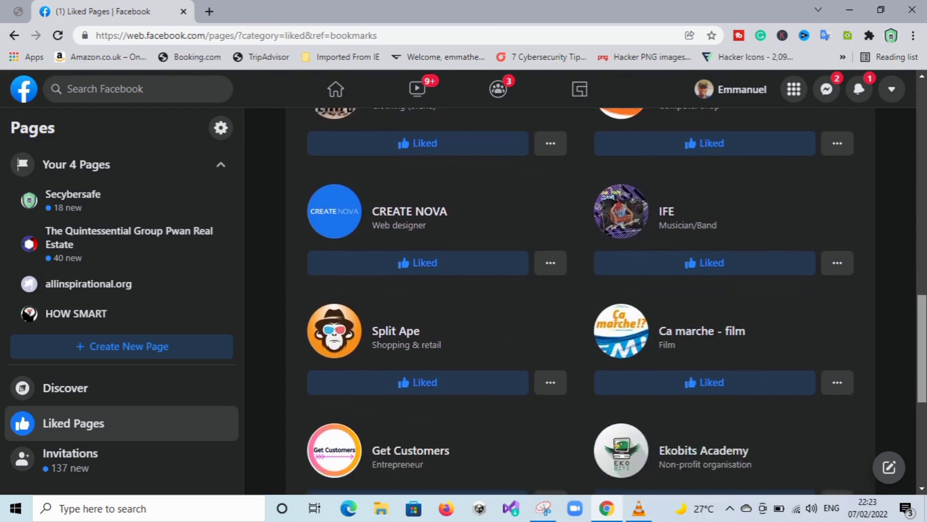
{"action": "scroll", "coordinate": [579, 299], "scroll_direction": "up", "scroll_amount": 10}
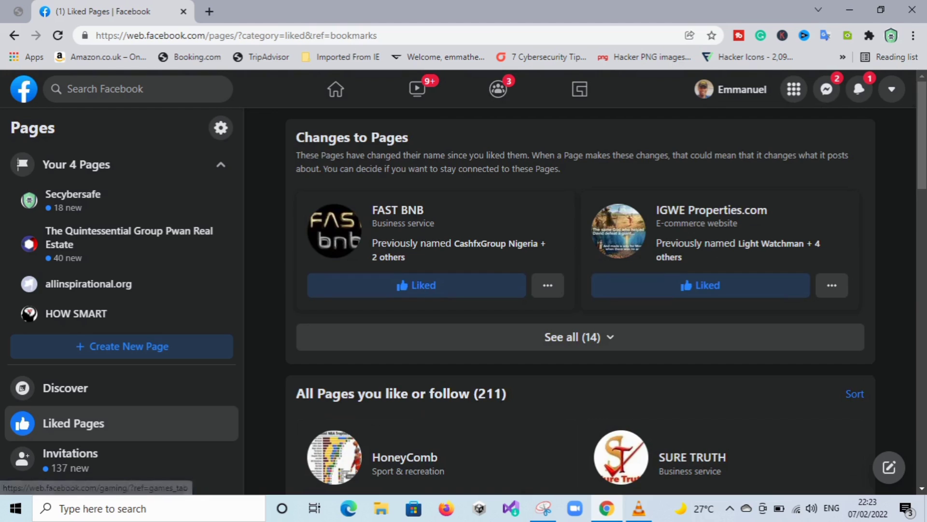
{"action": "scroll", "coordinate": [580, 299], "scroll_direction": "down", "scroll_amount": 4}
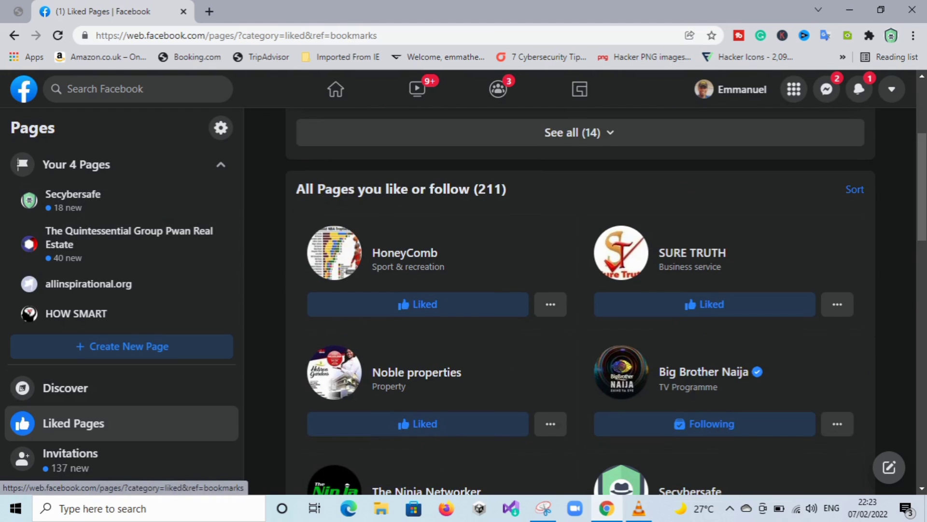
{"action": "left_click", "coordinate": [70, 457]}
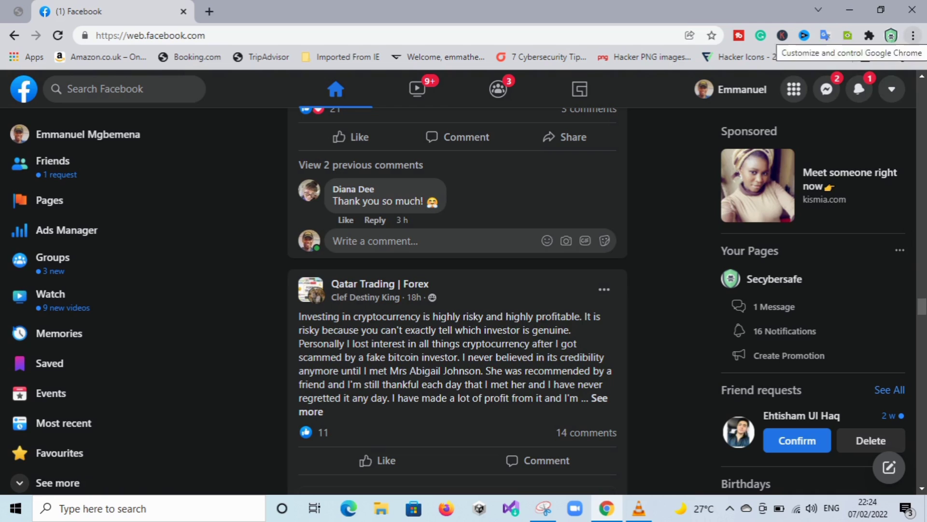
- Remove the Facebook Pixel Helper extension from Chrome via the Extensions menu
{"action": "left_click", "coordinate": [913, 36]}
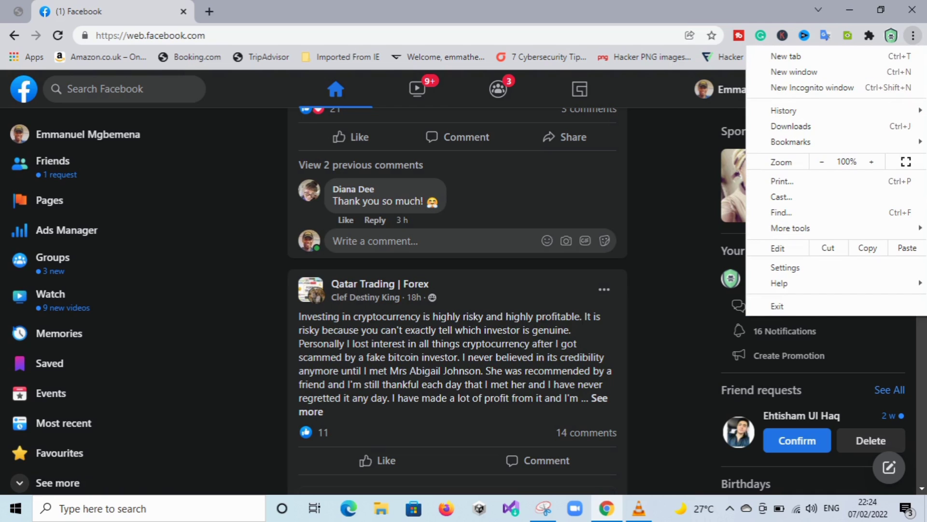
{"action": "key", "text": "Escape"}
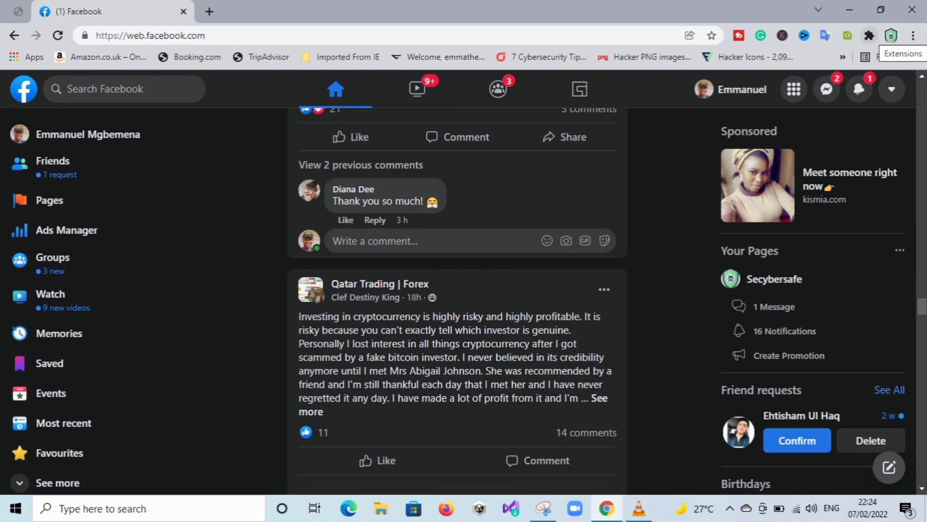
{"action": "left_click", "coordinate": [869, 36]}
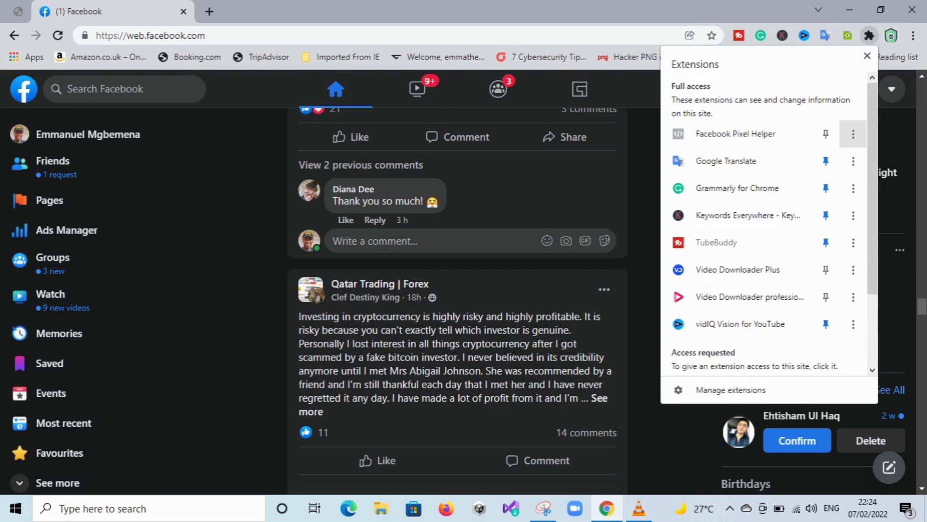
{"action": "left_click", "coordinate": [853, 134]}
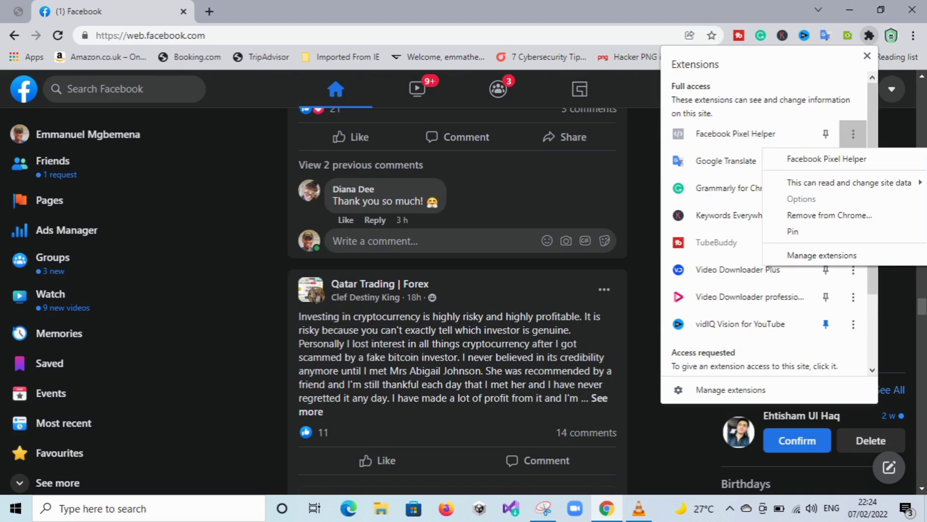
{"action": "left_click", "coordinate": [830, 215]}
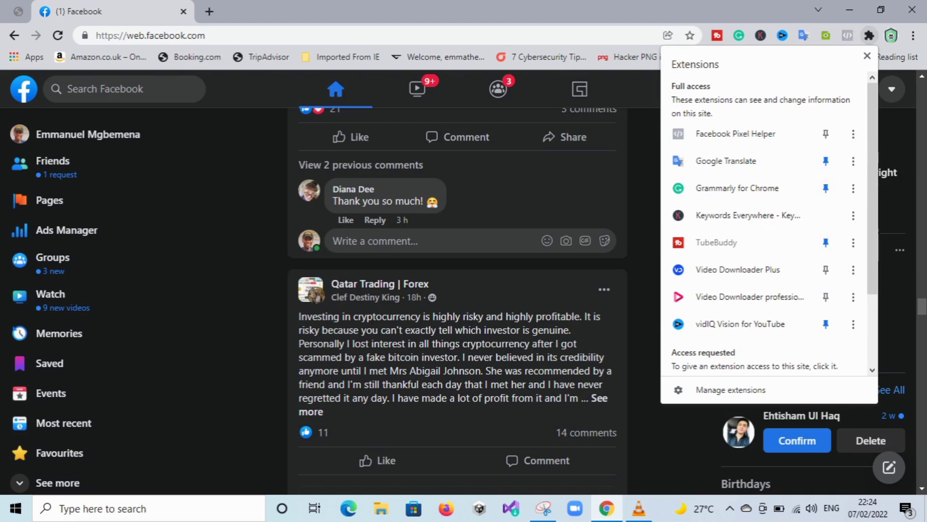
{"action": "key", "text": "Return"}
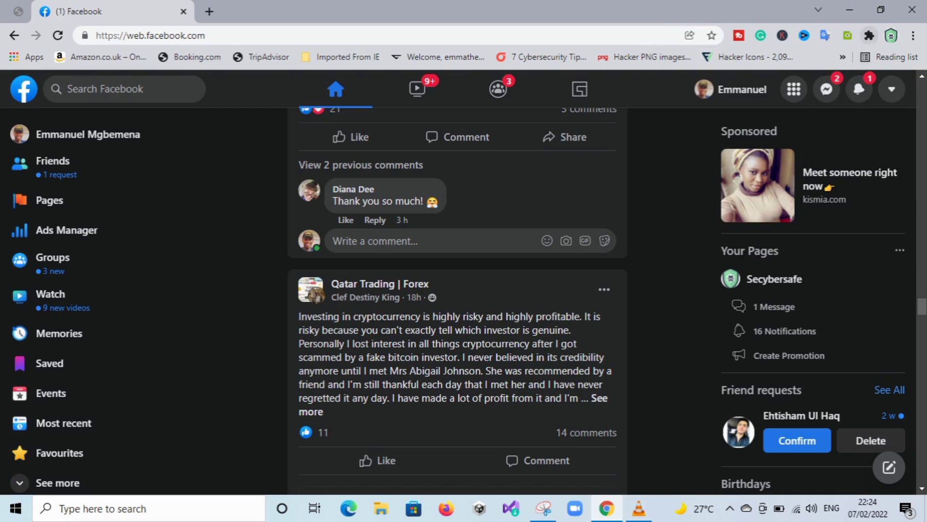
- Check Keywords Everywhere's options but leave it installed, then go to Chrome's More tools menu
{"action": "left_click", "coordinate": [869, 35]}
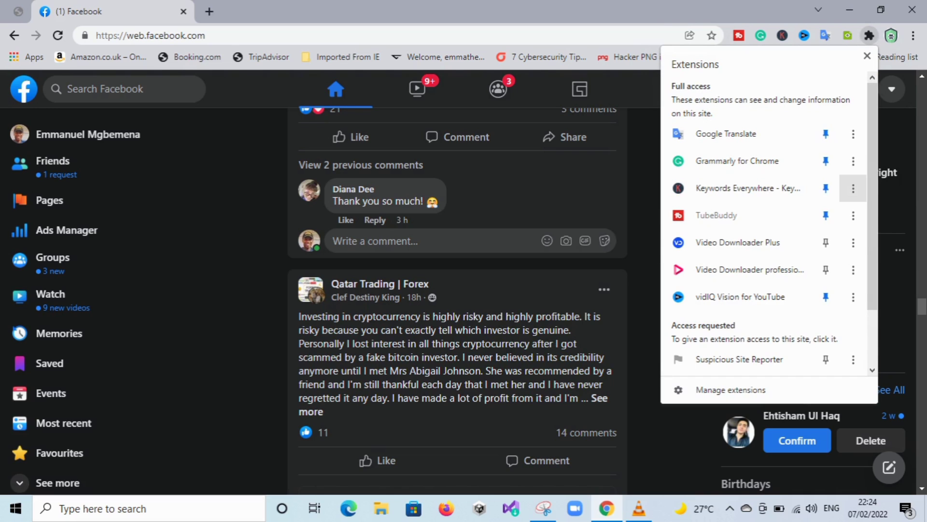
{"action": "left_click", "coordinate": [853, 188]}
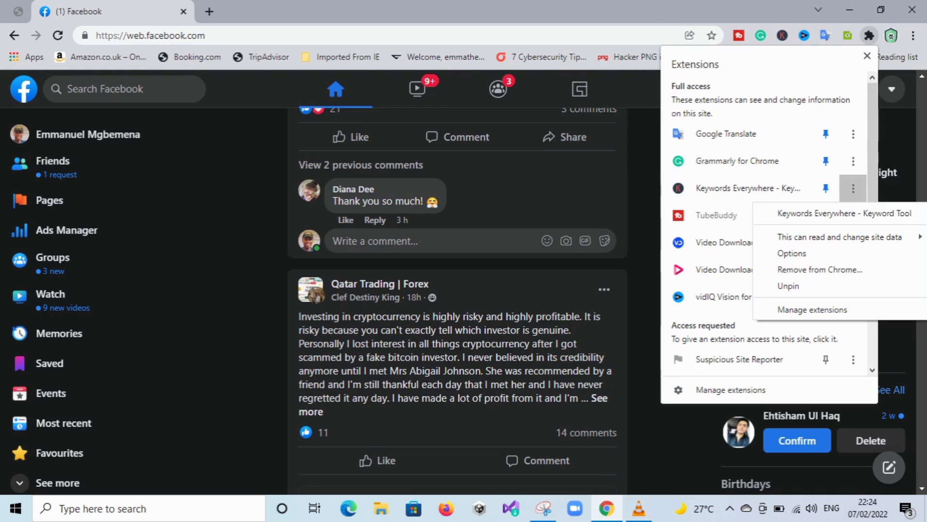
{"action": "key", "text": "Escape"}
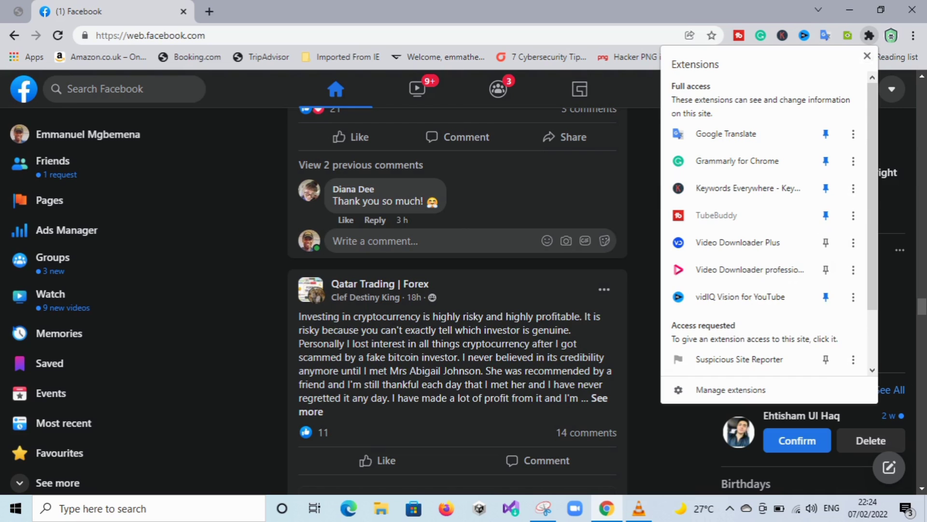
{"action": "left_click", "coordinate": [867, 56]}
{"action": "left_click", "coordinate": [913, 35]}
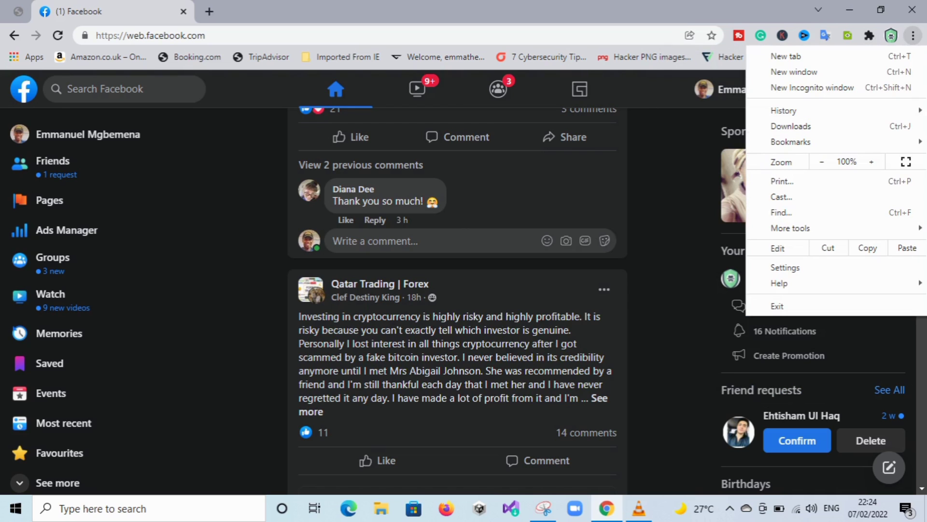
{"action": "mouse_move", "coordinate": [797, 228]}
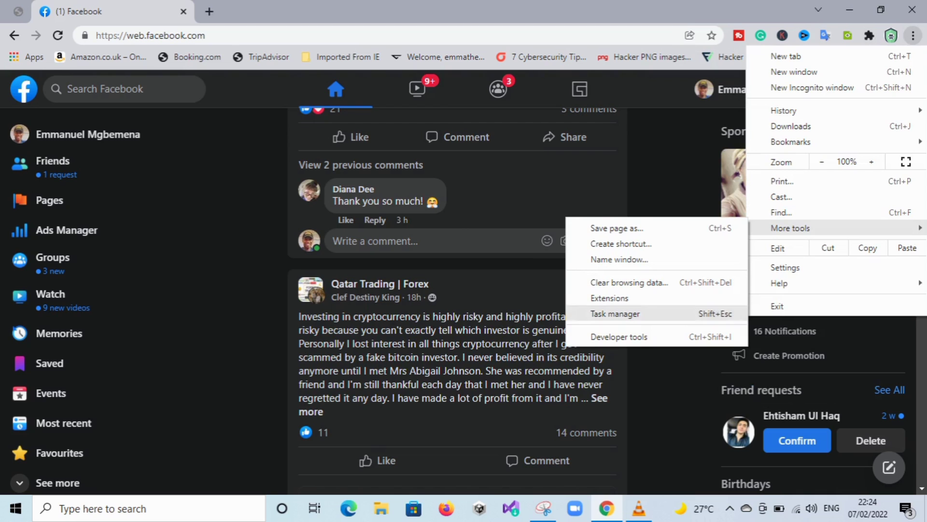
- Remove ePub Reader on Chrome's Extensions page and close the Extension Uninstall tab
{"action": "left_click", "coordinate": [610, 298]}
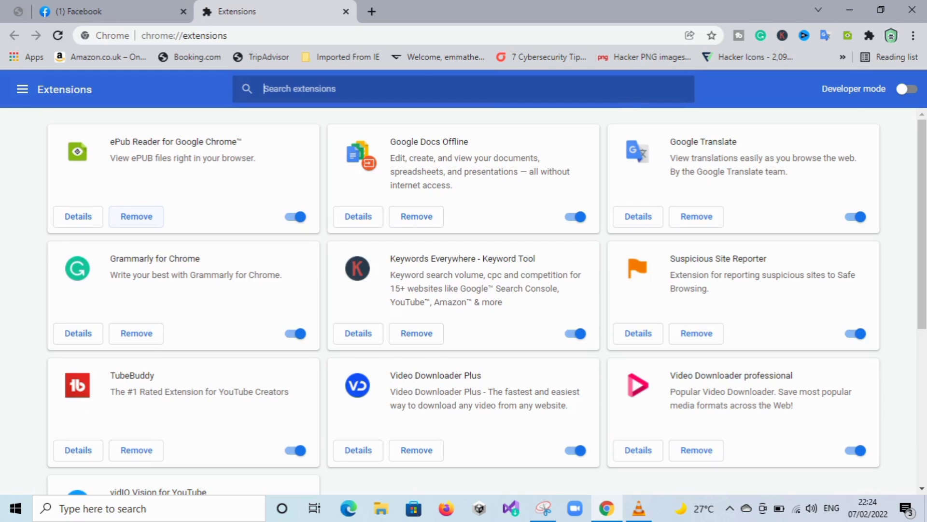
{"action": "left_click", "coordinate": [136, 216]}
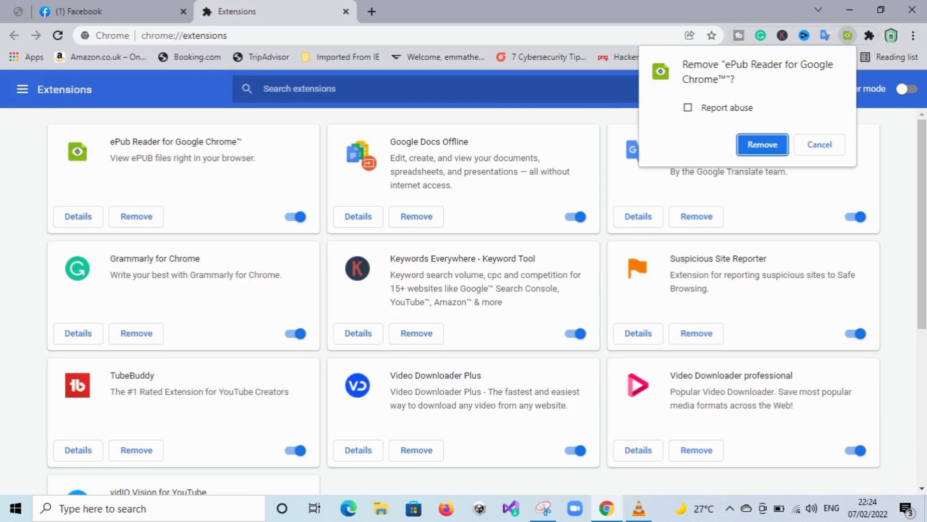
{"action": "key", "text": "Return"}
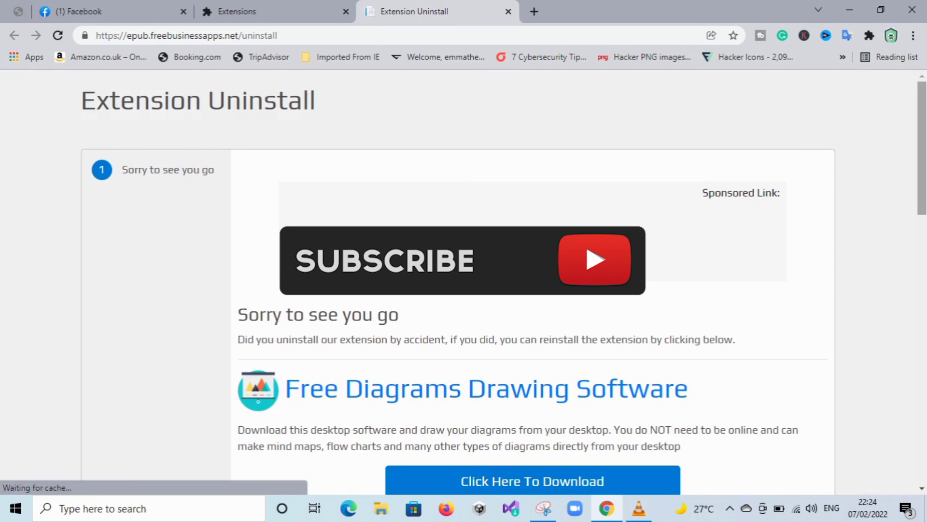
{"action": "scroll", "coordinate": [464, 276], "scroll_direction": "down", "scroll_amount": 8}
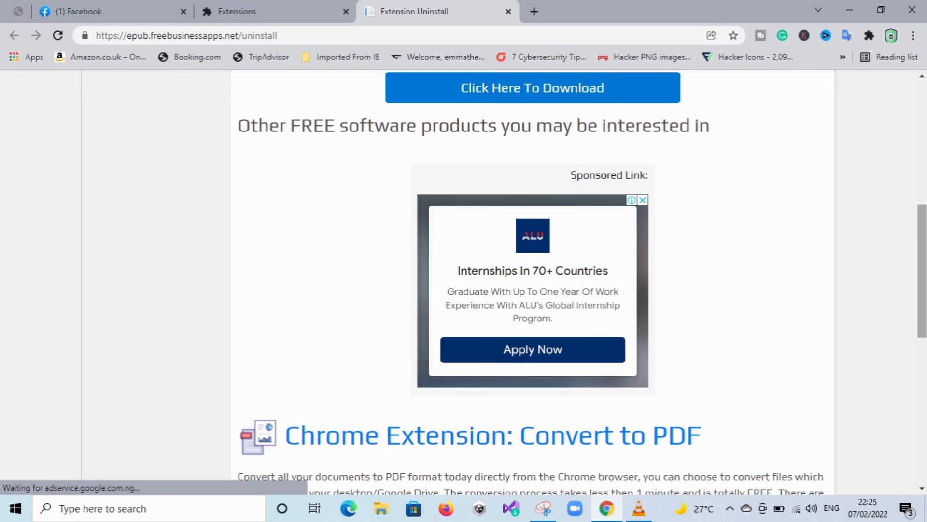
{"action": "scroll", "coordinate": [463, 275], "scroll_direction": "down", "scroll_amount": 6}
{"action": "scroll", "coordinate": [463, 276], "scroll_direction": "up", "scroll_amount": 15}
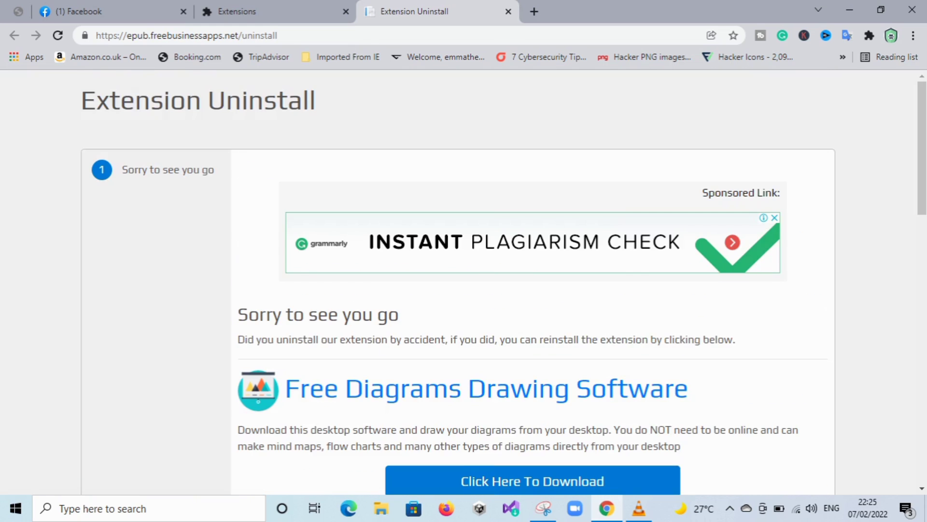
{"action": "left_click", "coordinate": [508, 11]}
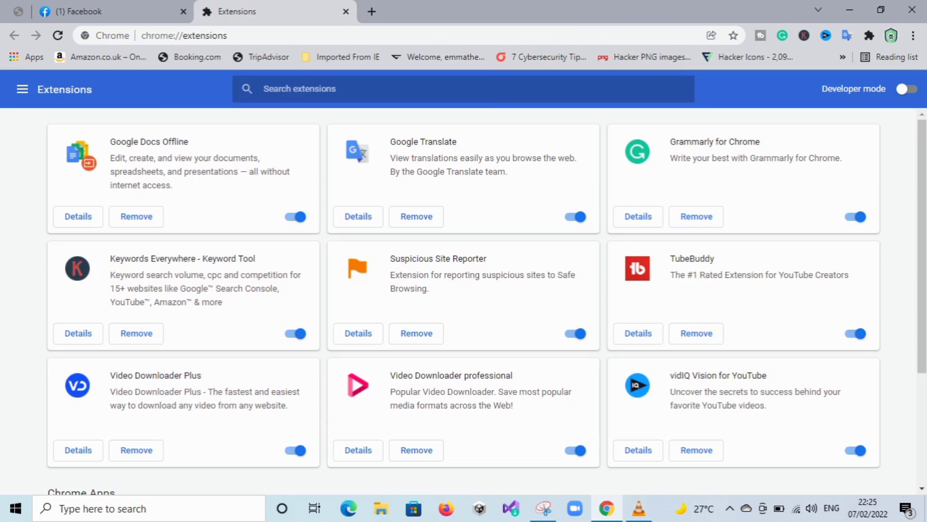
{"action": "mouse_move", "coordinate": [921, 246]}
{"action": "left_mouse_down"}
{"action": "mouse_move", "coordinate": [921, 324]}
{"action": "mouse_move", "coordinate": [922, 246]}
{"action": "left_mouse_up"}
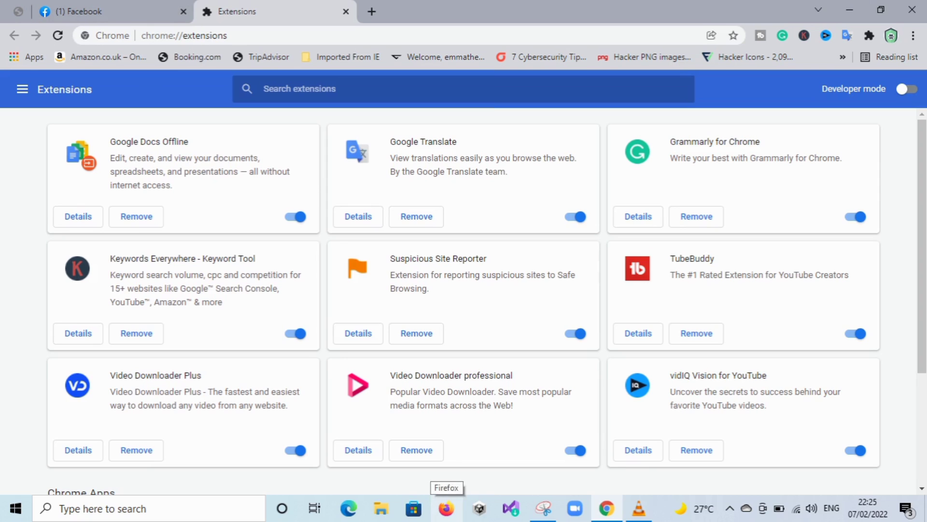
- Launch Firefox and show the Extensions list in its Add-ons and themes manager
{"action": "left_click", "coordinate": [446, 508]}
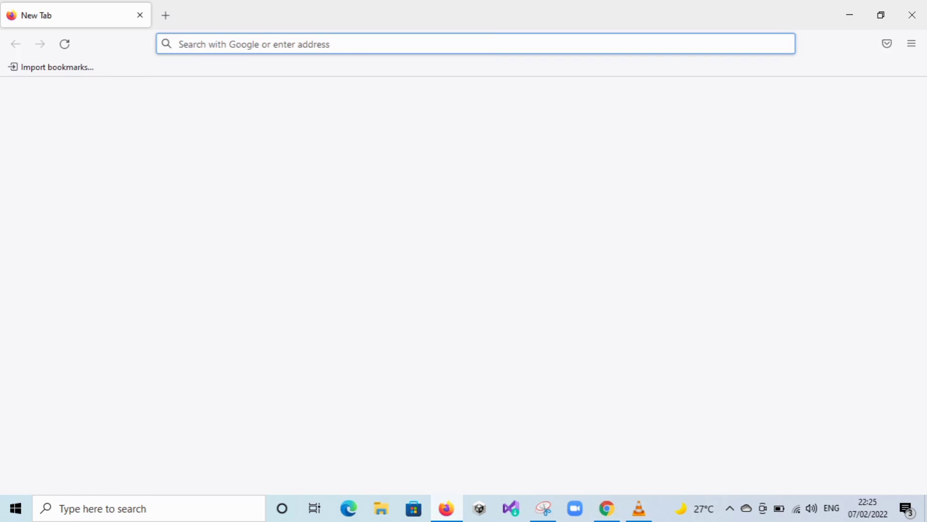
{"action": "left_click", "coordinate": [911, 43]}
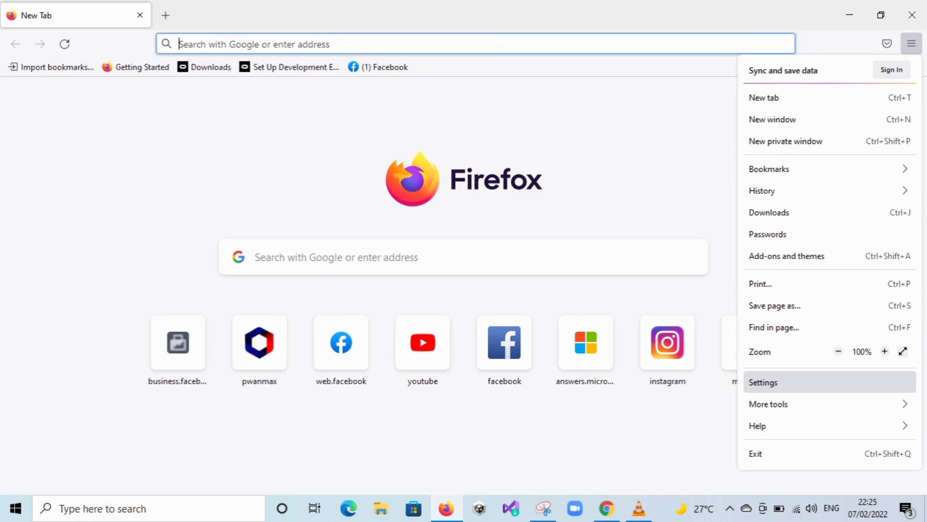
{"action": "left_click", "coordinate": [787, 256]}
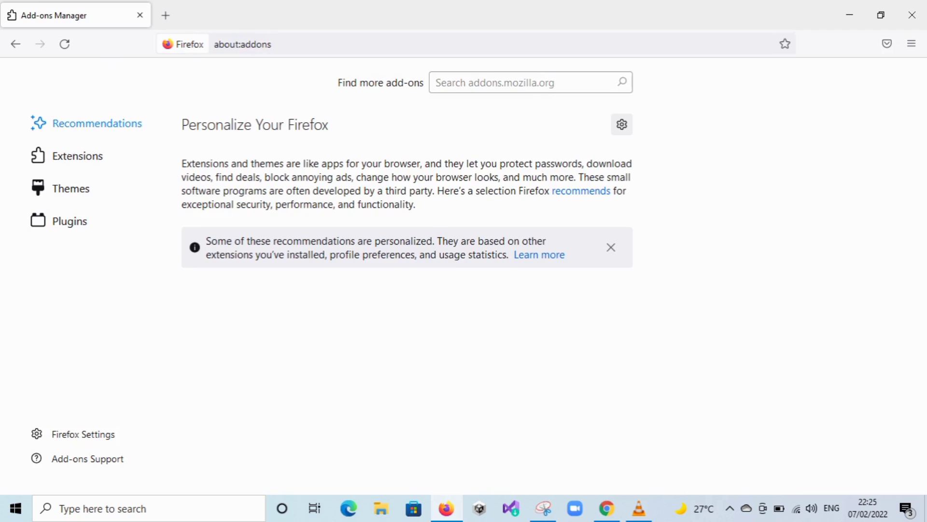
{"action": "left_click", "coordinate": [78, 155]}
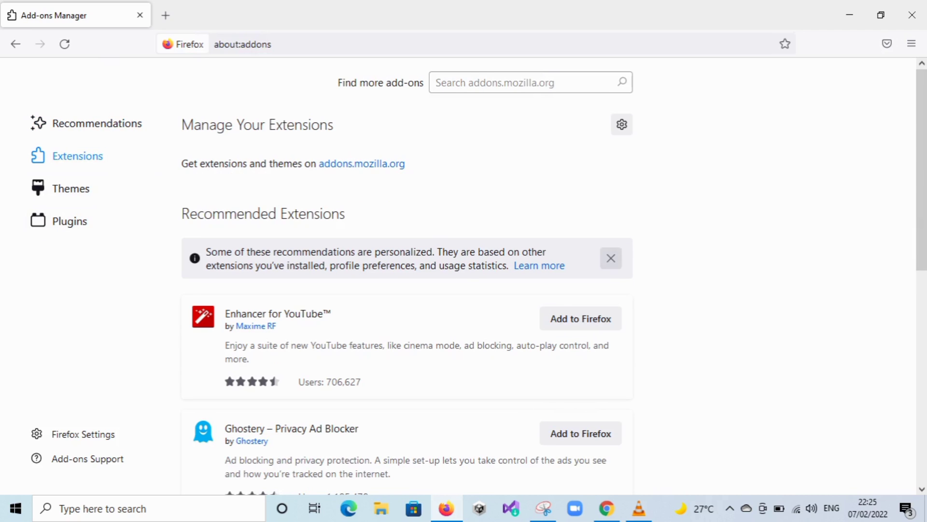
- Dismiss the personalised recommendations notice and close the Firefox add-ons window
{"action": "left_click", "coordinate": [611, 258]}
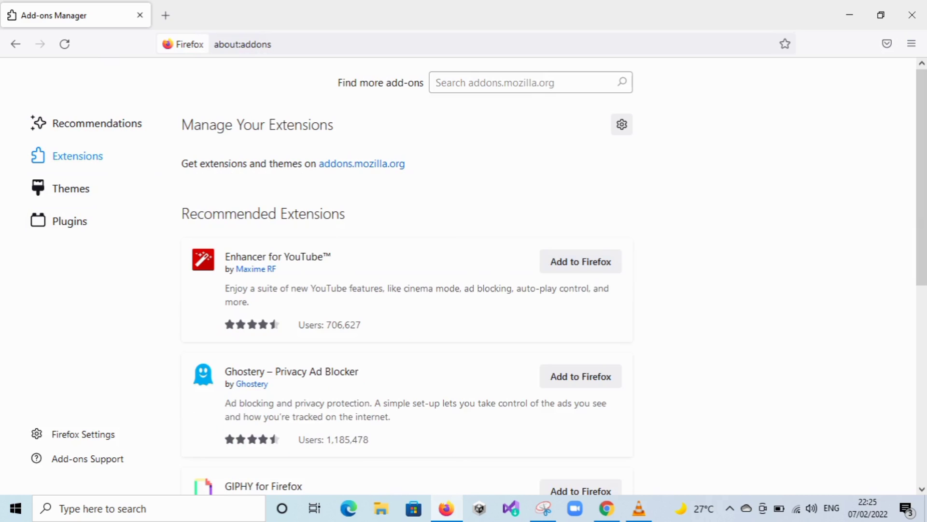
{"action": "scroll", "coordinate": [579, 270], "scroll_direction": "down", "scroll_amount": 3}
{"action": "scroll", "coordinate": [407, 276], "scroll_direction": "up", "scroll_amount": 3}
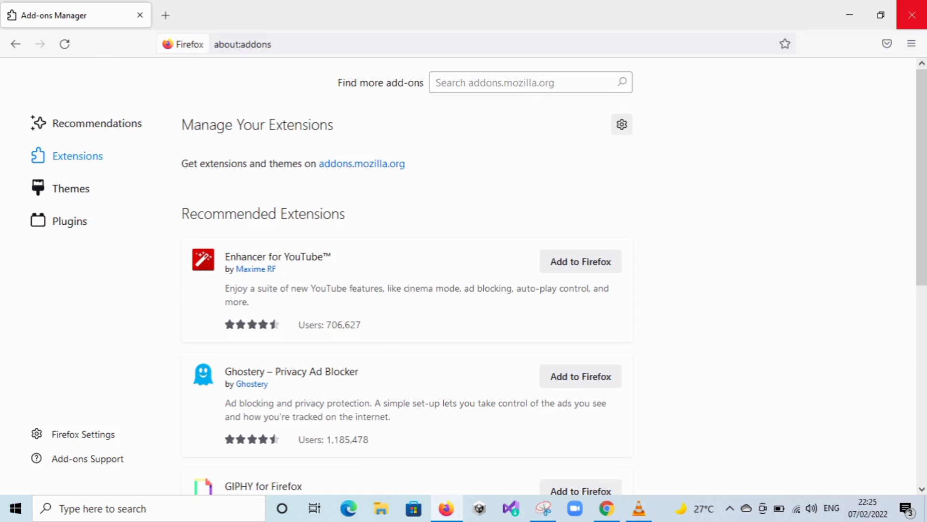
{"action": "left_click", "coordinate": [912, 15]}
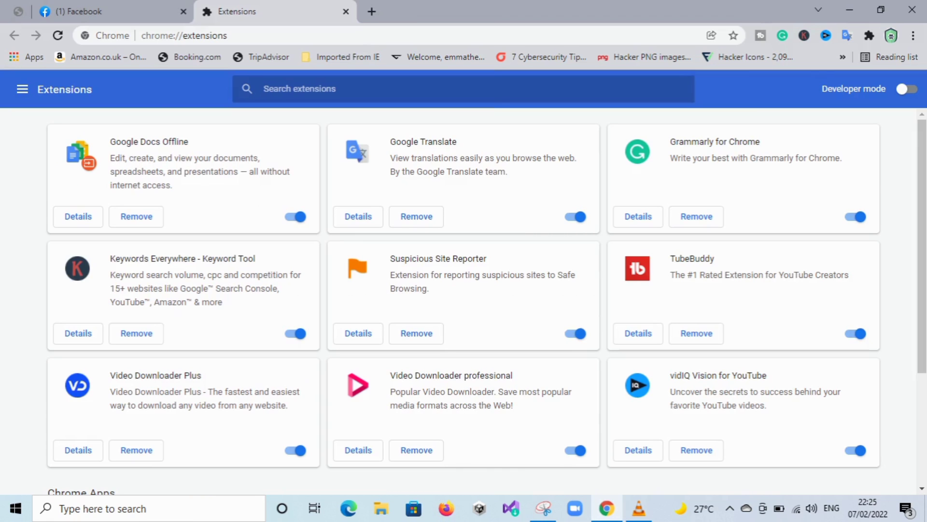
- Switch back to the Facebook tab in Chrome's tab strip
{"action": "left_click", "coordinate": [111, 11]}
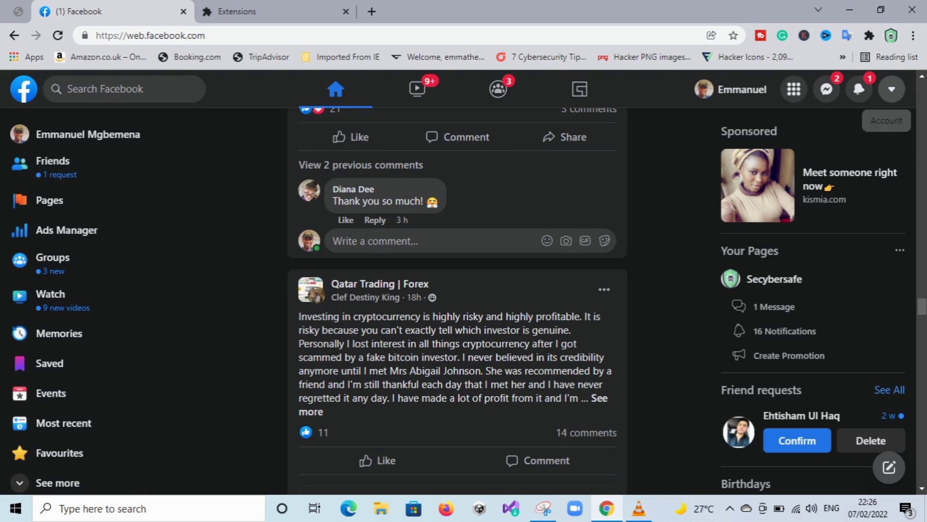
- Open Facebook's General Account Settings through the account menu's Settings & privacy
{"action": "left_click", "coordinate": [892, 88]}
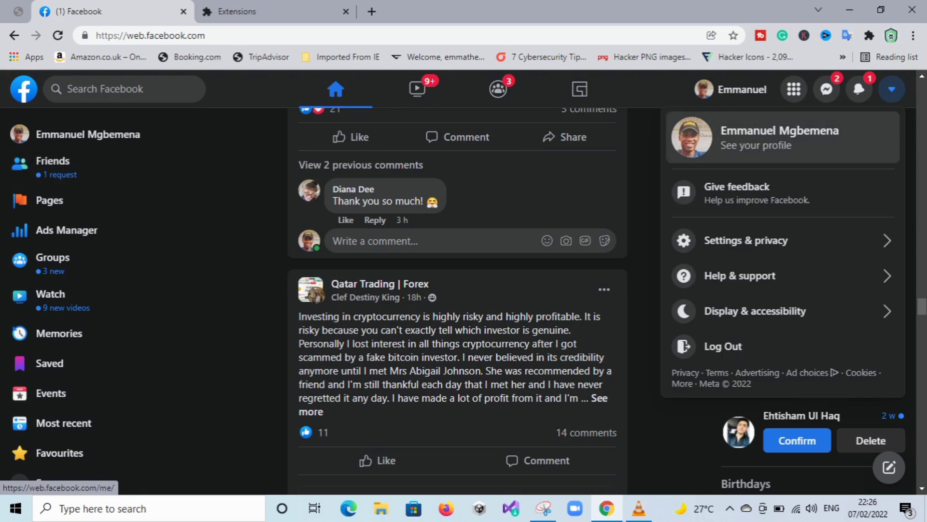
{"action": "left_click", "coordinate": [772, 240]}
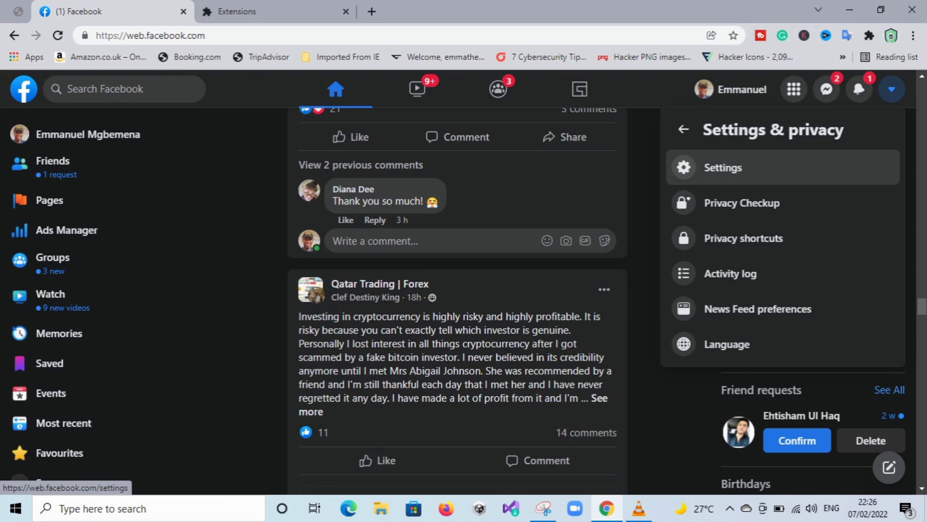
{"action": "left_click", "coordinate": [723, 167]}
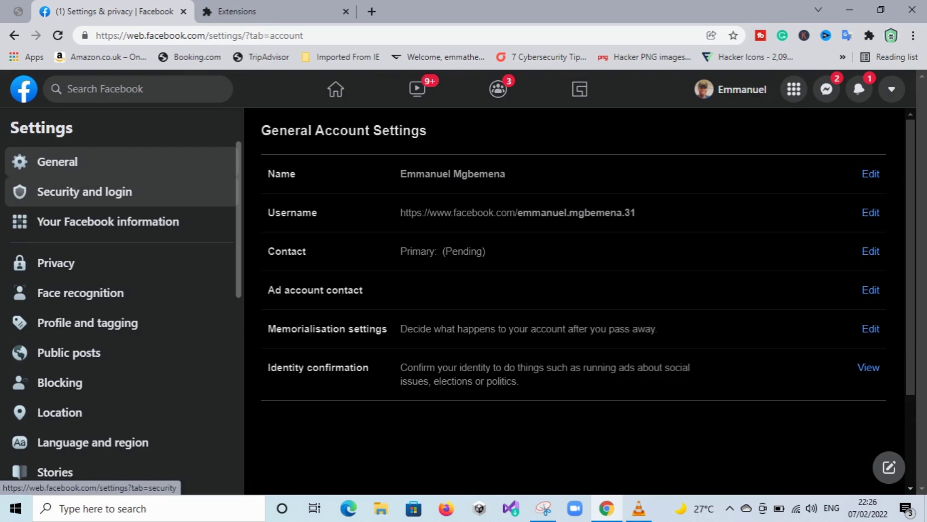
- Log out of all other sessions under Security and login, then expand the Change password form
{"action": "left_click", "coordinate": [85, 191]}
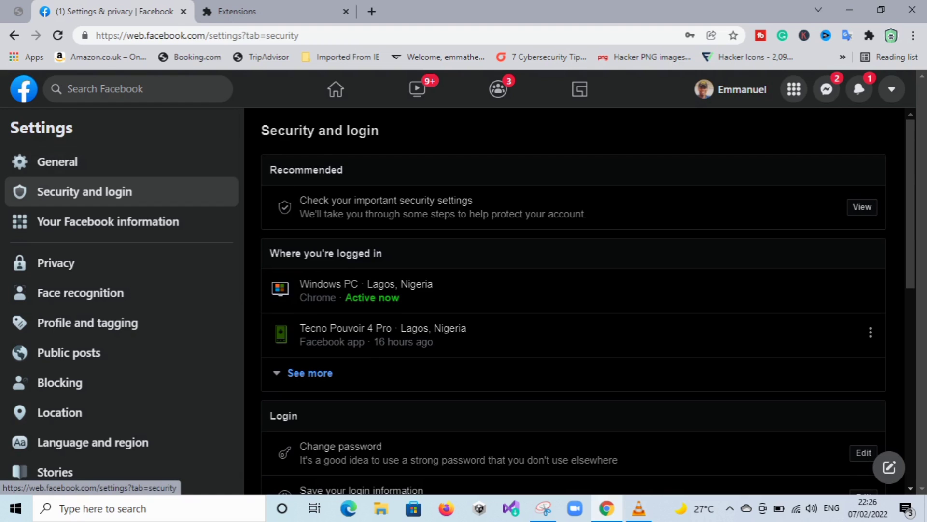
{"action": "scroll", "coordinate": [588, 301], "scroll_direction": "down", "scroll_amount": 1}
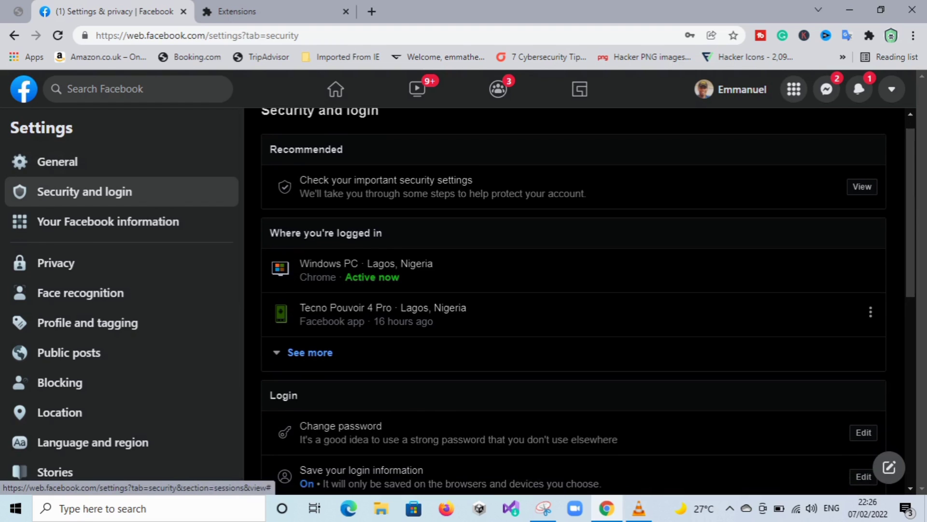
{"action": "left_click", "coordinate": [309, 352]}
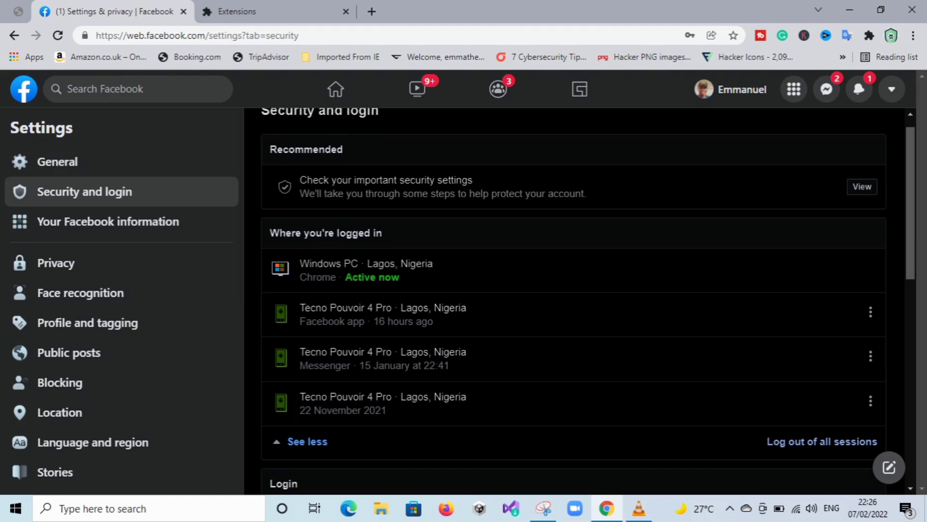
{"action": "scroll", "coordinate": [588, 300], "scroll_direction": "down", "scroll_amount": 1}
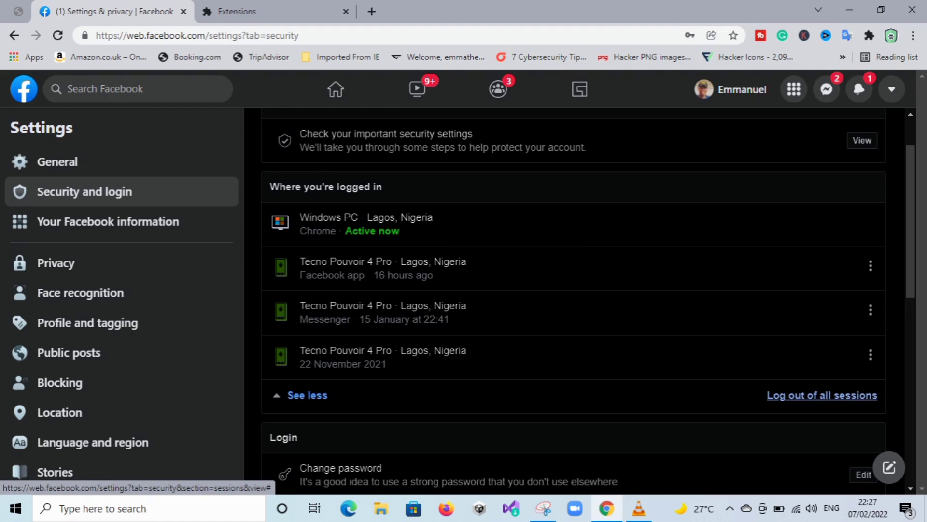
{"action": "left_click", "coordinate": [822, 395]}
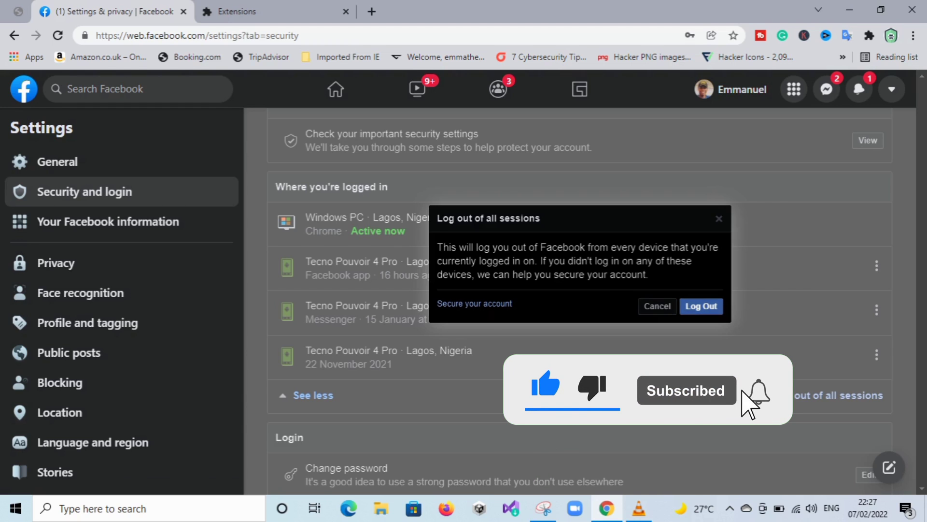
{"action": "key", "text": "Escape"}
{"action": "left_click", "coordinate": [307, 395]}
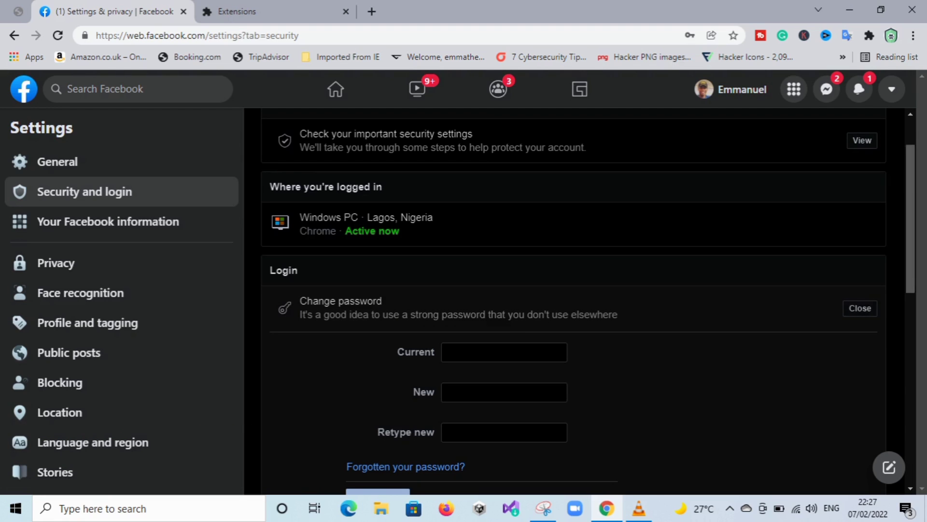
- Enter the current account password in the change-password form
{"action": "scroll", "coordinate": [574, 301], "scroll_direction": "down", "scroll_amount": 2}
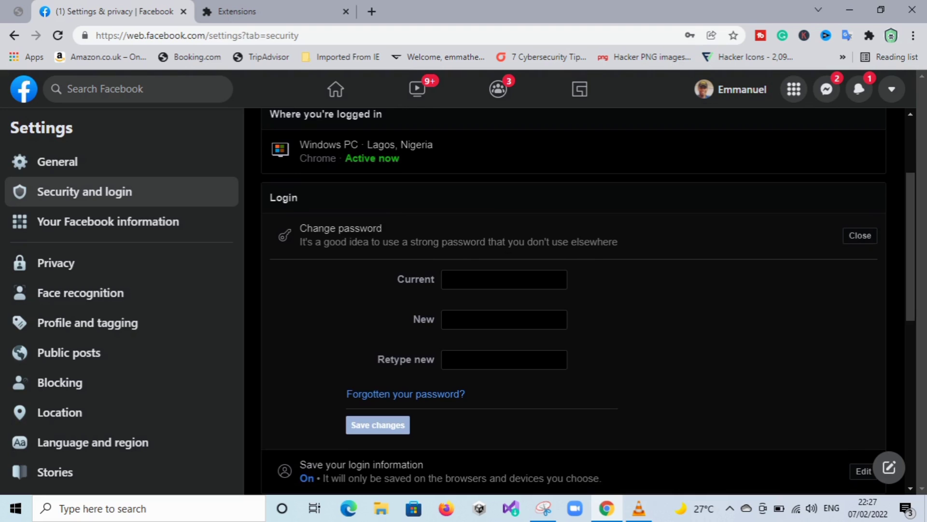
{"action": "left_click", "coordinate": [504, 279]}
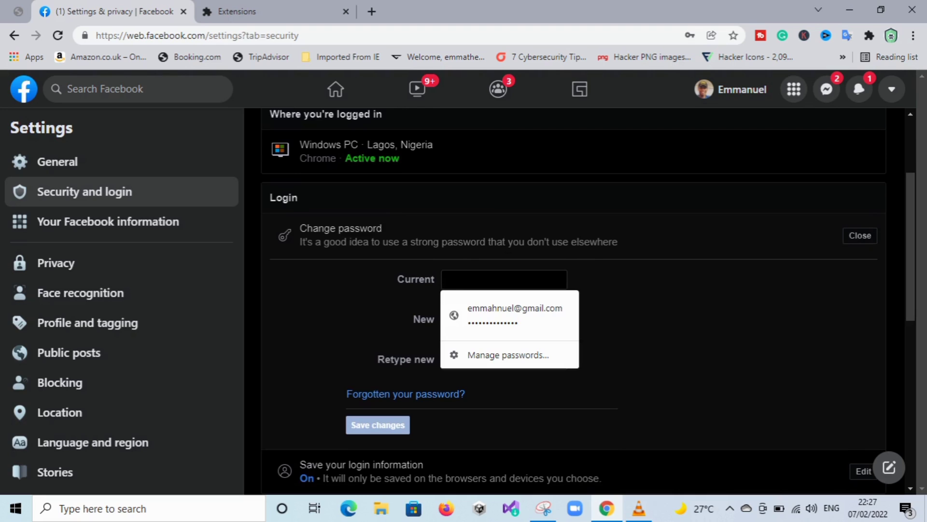
{"action": "key", "text": "Escape"}
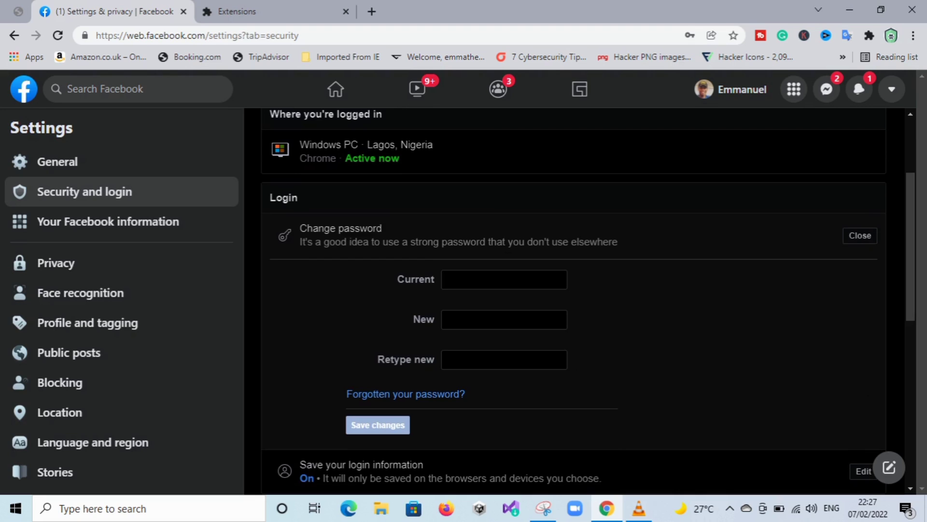
{"action": "left_click", "coordinate": [504, 279]}
{"action": "type", "text": "*************"}
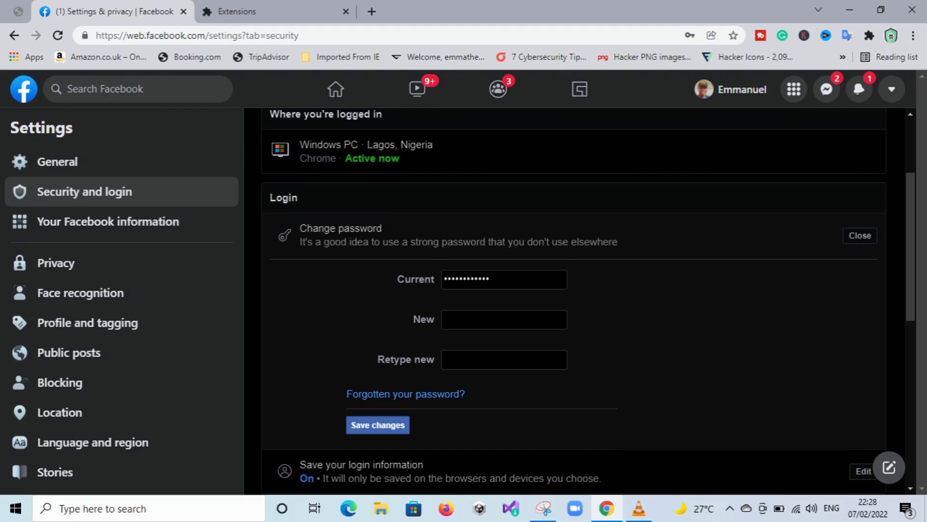
- Type a strong new password and start retyping it in the Retype new field
{"action": "left_click", "coordinate": [504, 319]}
{"action": "type", "text": "*************"}
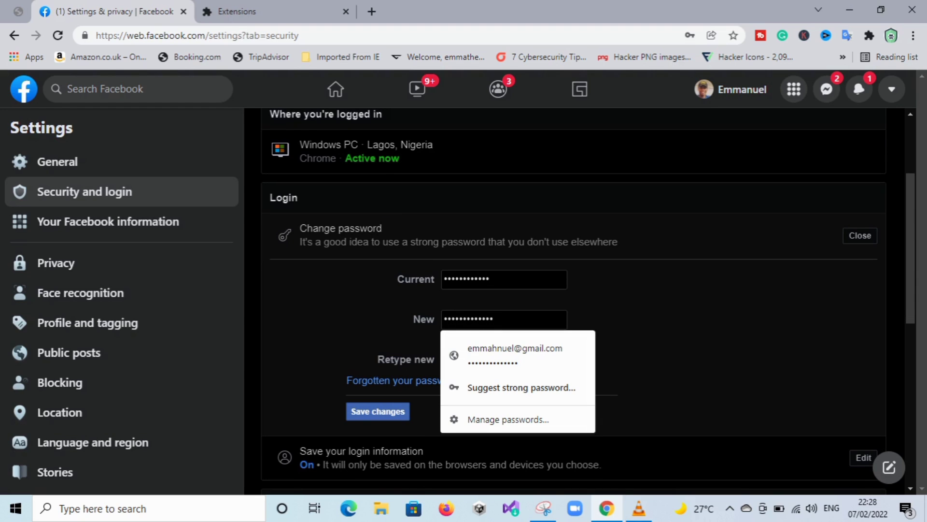
{"action": "key", "text": "Escape"}
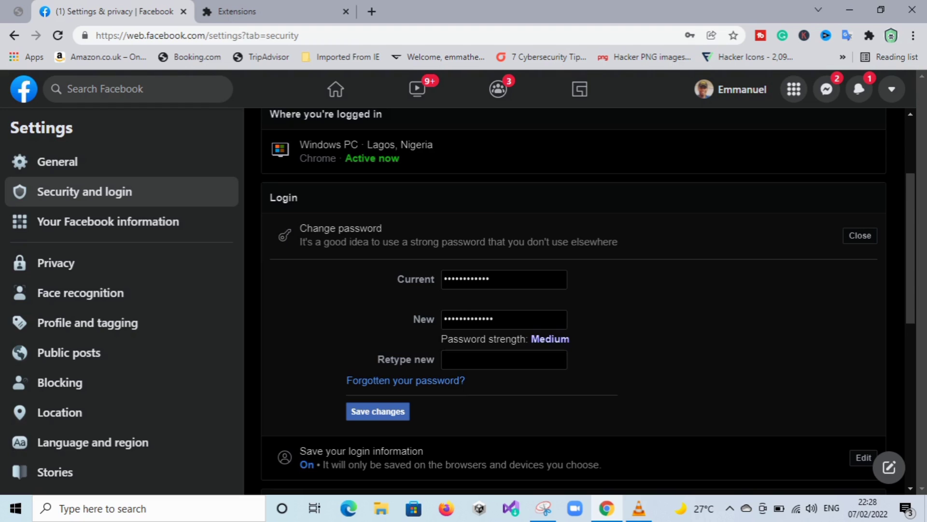
{"action": "type", "text": "*******"}
{"action": "left_click", "coordinate": [464, 359]}
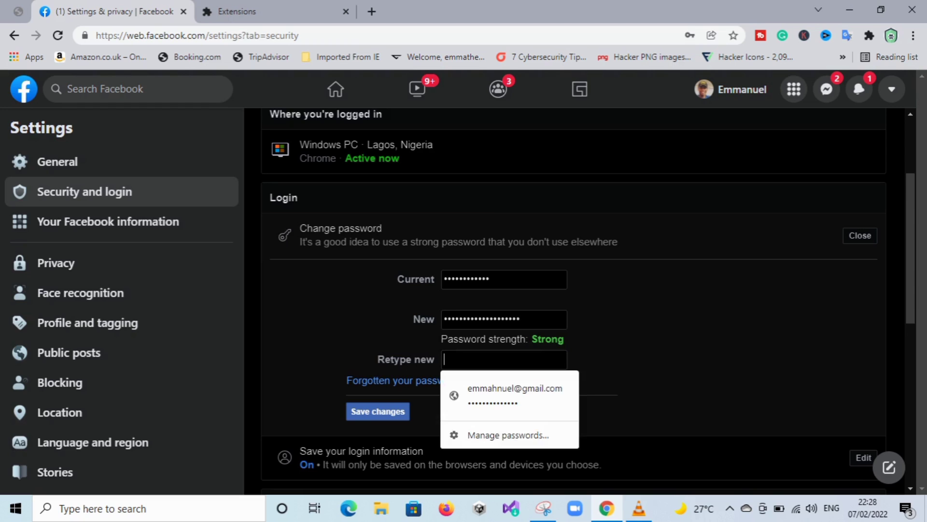
{"action": "type", "text": "*********"}
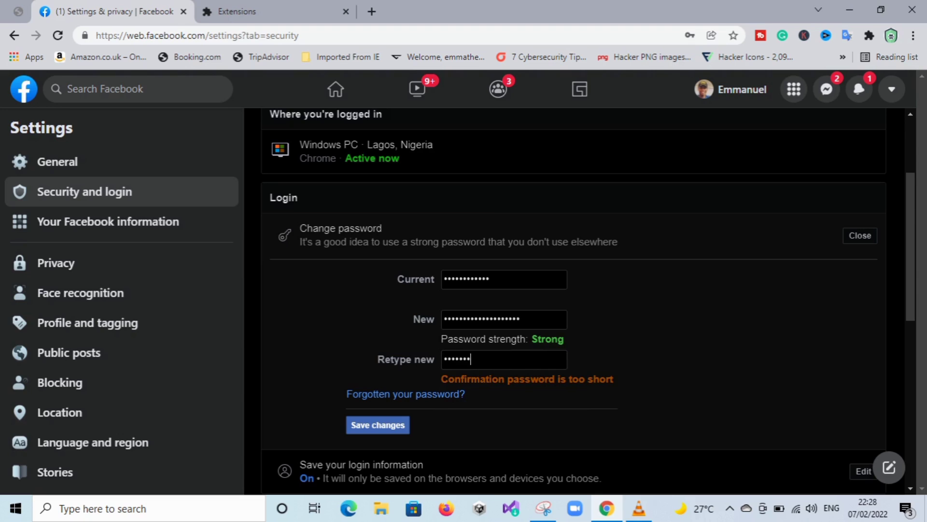
{"action": "type", "text": "***********"}
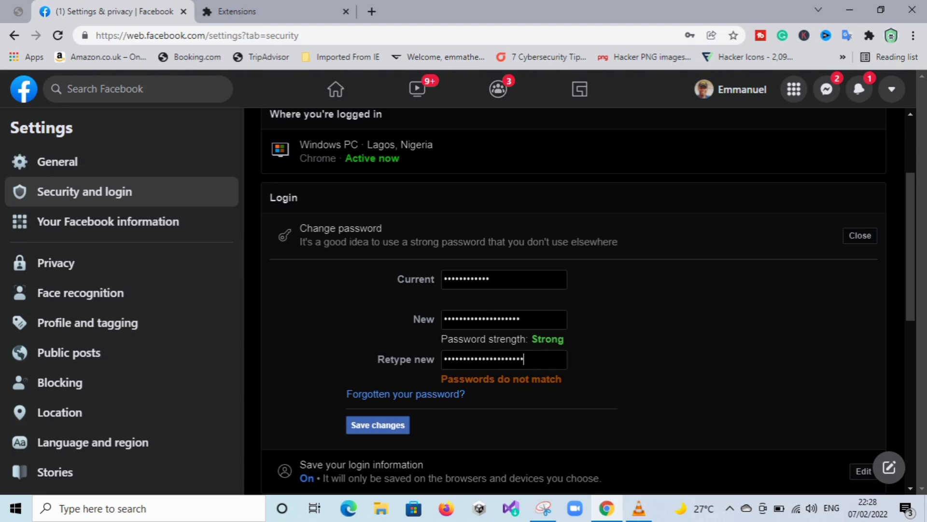
{"action": "key", "text": "BackSpace"}
{"action": "key", "text": "BackSpace"}
{"action": "key", "text": "BackSpace"}
{"action": "key", "text": "BackSpace"}
{"action": "key", "text": "BackSpace"}
{"action": "key", "text": "BackSpace"}
{"action": "key", "text": "BackSpace"}
{"action": "key", "text": "BackSpace"}
{"action": "key", "text": "BackSpace"}
{"action": "key", "text": "BackSpace"}
{"action": "key", "text": "BackSpace"}
{"action": "key", "text": "BackSpace"}
{"action": "key", "text": "BackSpace"}
{"action": "key", "text": "BackSpace"}
{"action": "key", "text": "BackSpace"}
{"action": "key", "text": "BackSpace"}
{"action": "key", "text": "BackSpace"}
{"action": "key", "text": "BackSpace"}
{"action": "key", "text": "BackSpace"}
{"action": "key", "text": "BackSpace"}
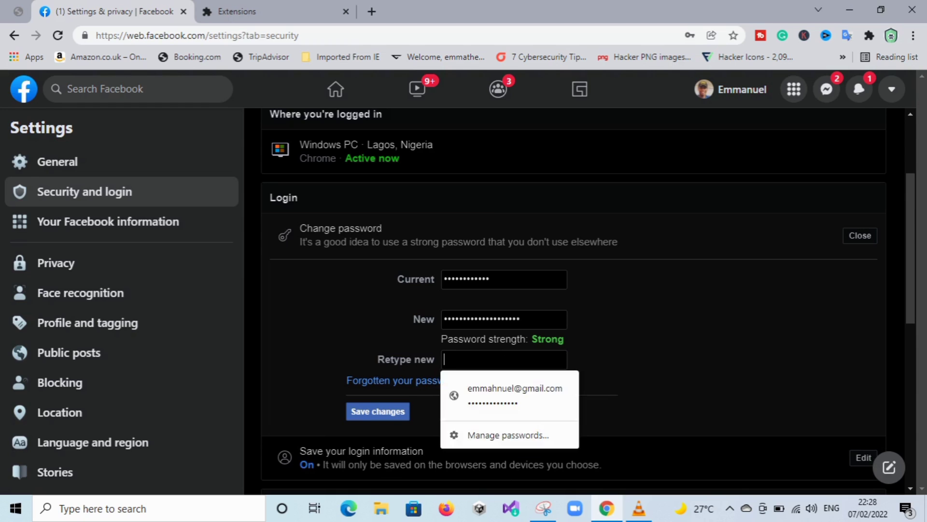
{"action": "type", "text": "••••••"}
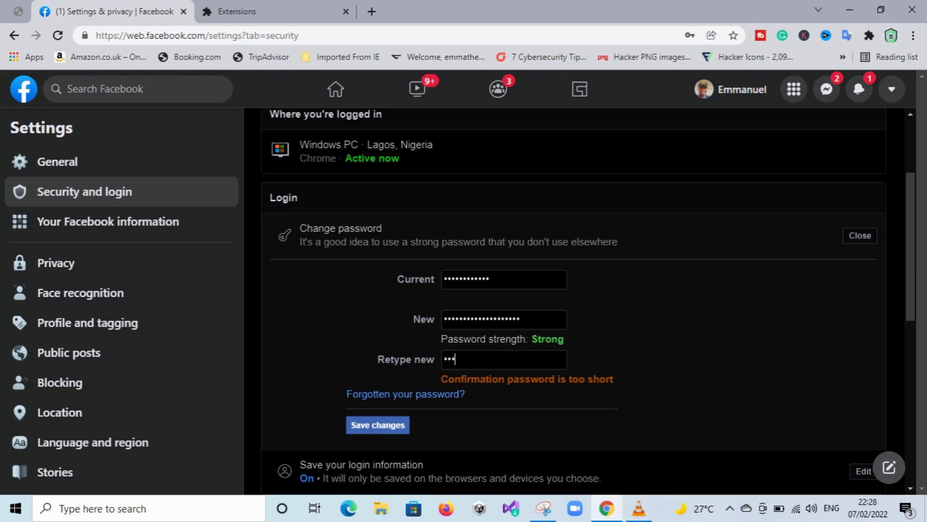
{"action": "type", "text": "••••••••••••"}
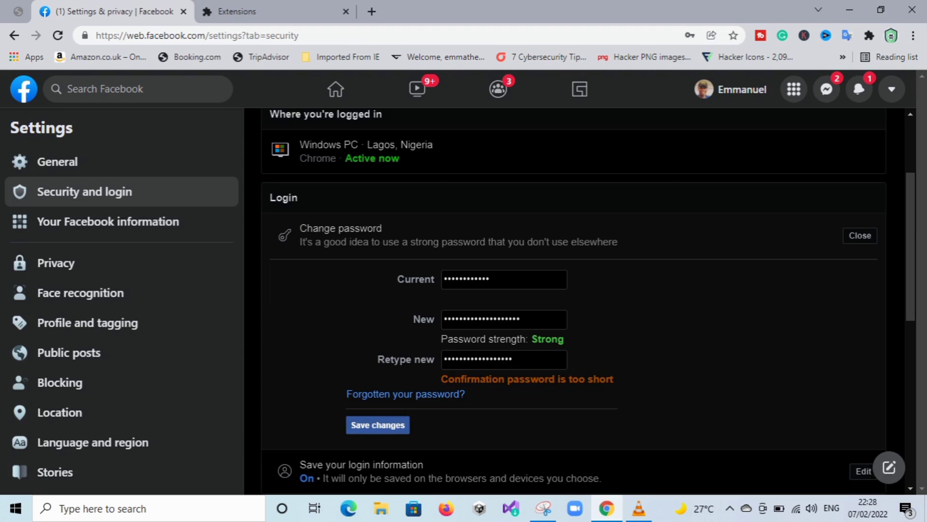
{"action": "scroll", "coordinate": [573, 302], "scroll_direction": "down", "scroll_amount": 6}
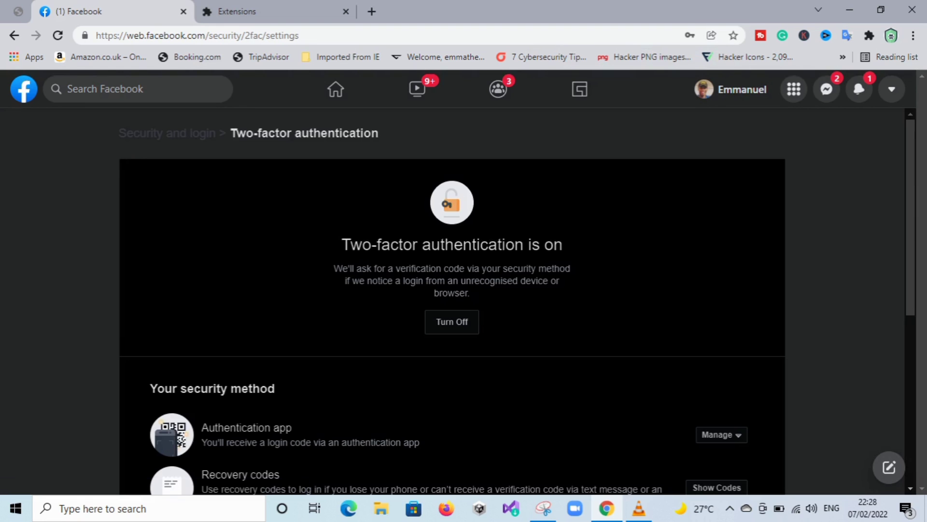
{"action": "scroll", "coordinate": [452, 300], "scroll_direction": "down", "scroll_amount": 2}
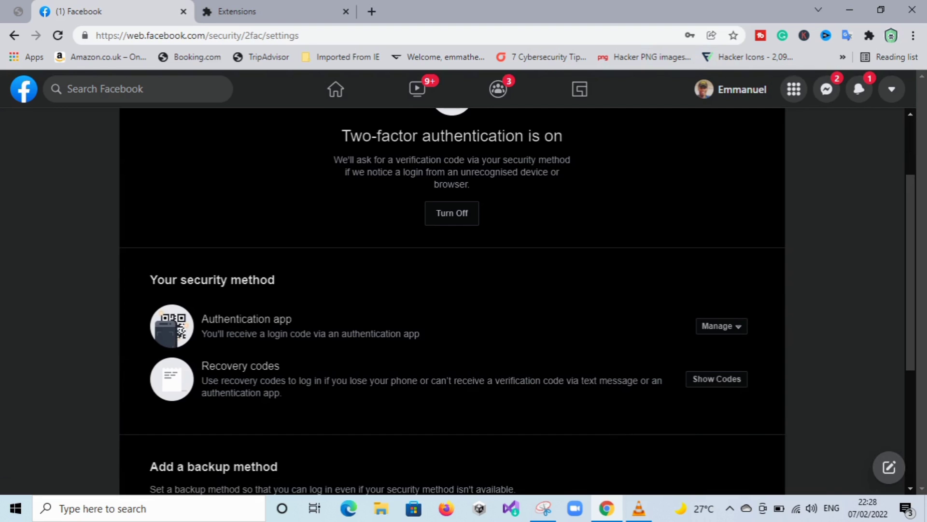
{"action": "scroll", "coordinate": [452, 299], "scroll_direction": "down", "scroll_amount": 1}
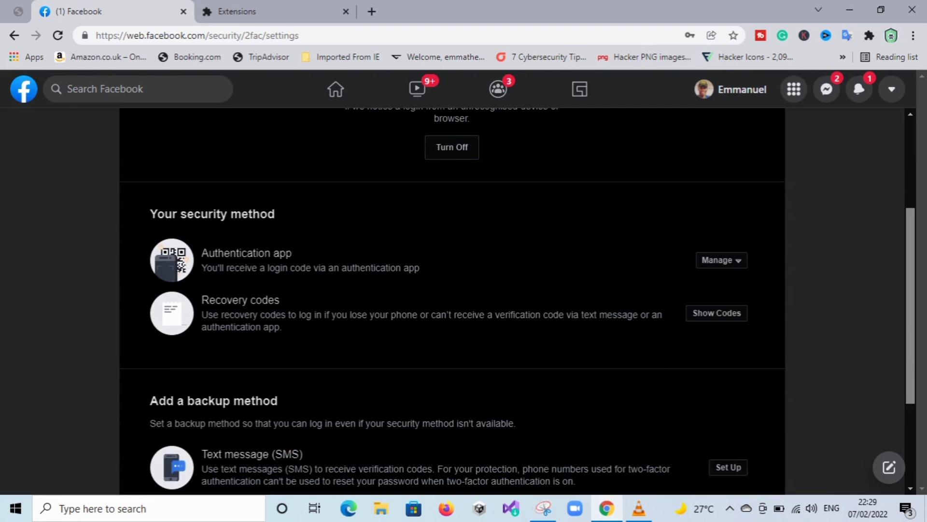
{"action": "scroll", "coordinate": [452, 299], "scroll_direction": "down", "scroll_amount": 1}
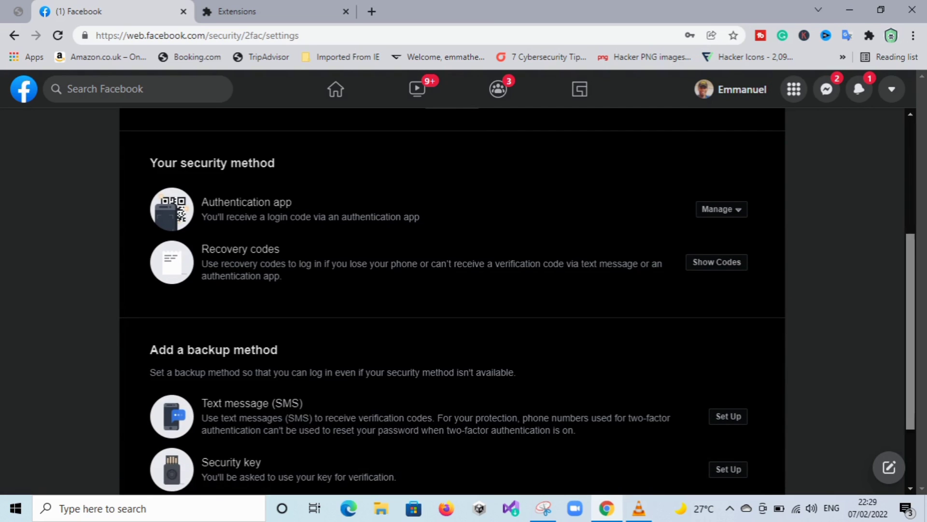
{"action": "scroll", "coordinate": [518, 300], "scroll_direction": "down", "scroll_amount": 1}
{"action": "left_click", "coordinate": [728, 371]}
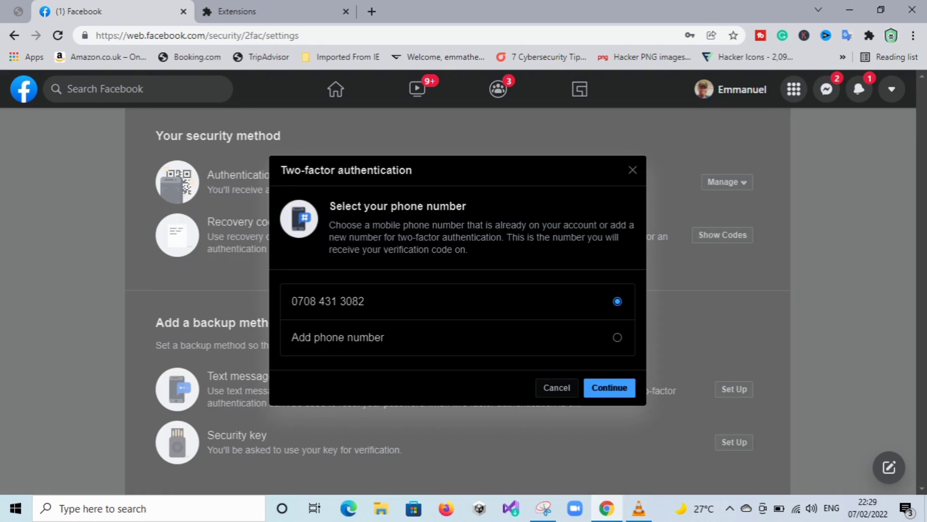
{"action": "left_click", "coordinate": [617, 337]}
{"action": "left_click", "coordinate": [609, 388]}
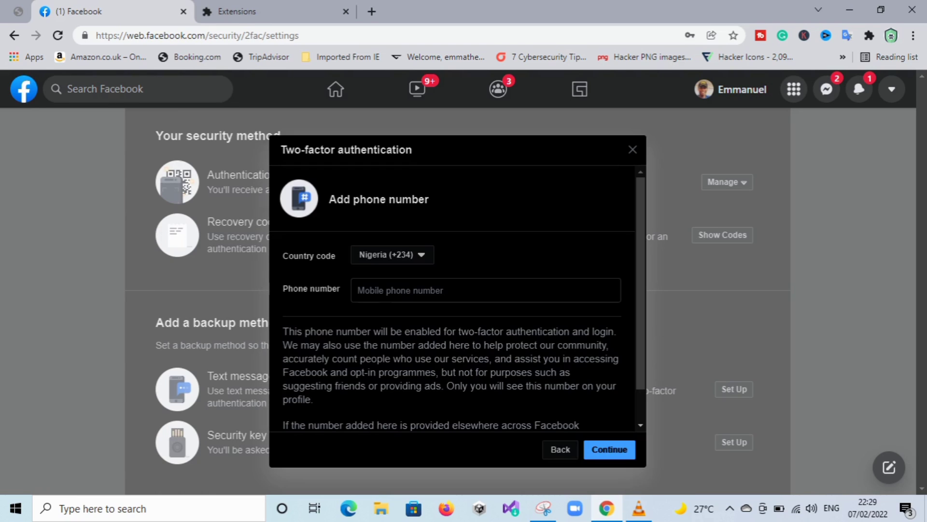
{"action": "left_click", "coordinate": [485, 290]}
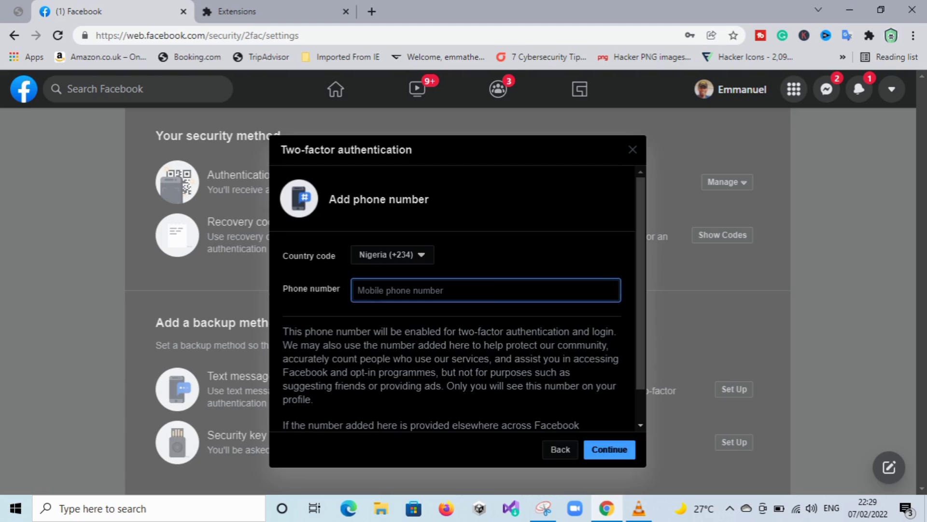
{"action": "key", "text": "Escape"}
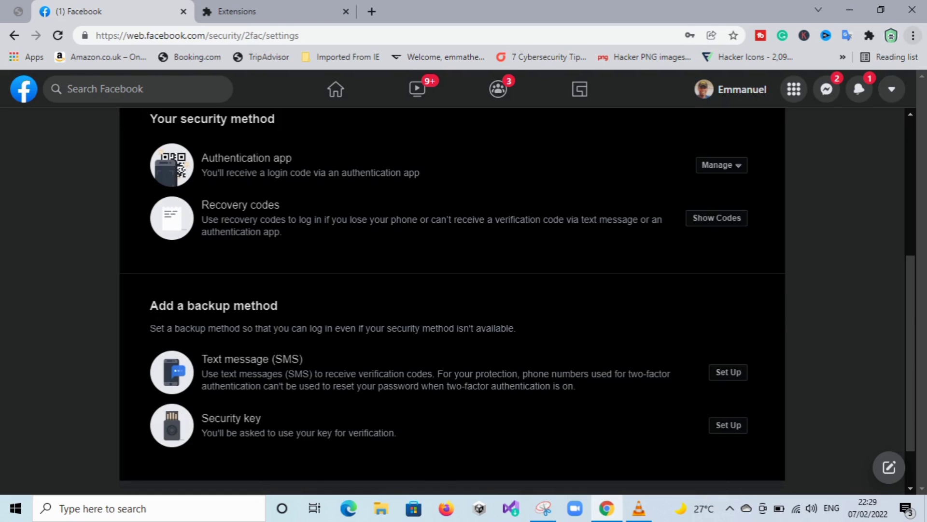
{"action": "left_click", "coordinate": [912, 36]}
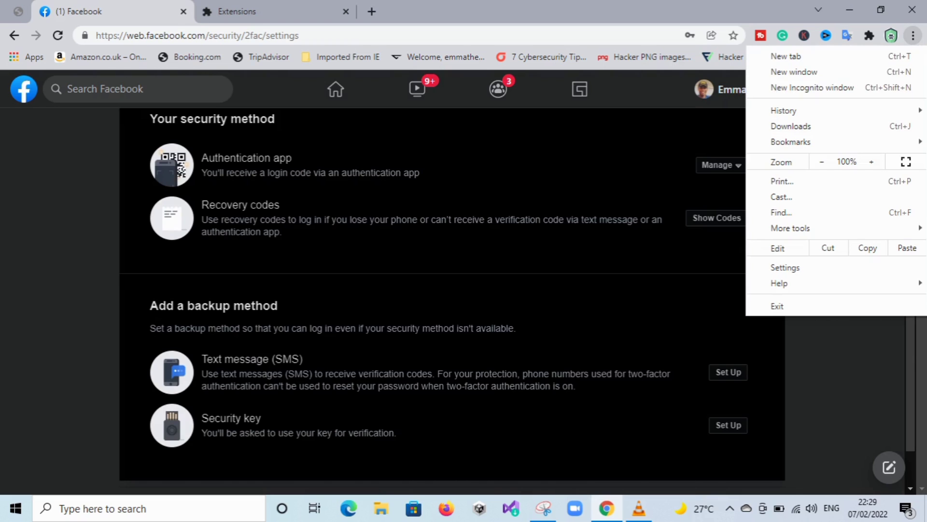
- Open Chrome's Clear browsing data dialog on the Advanced tab from Security and Privacy settings
{"action": "key", "text": "Escape"}
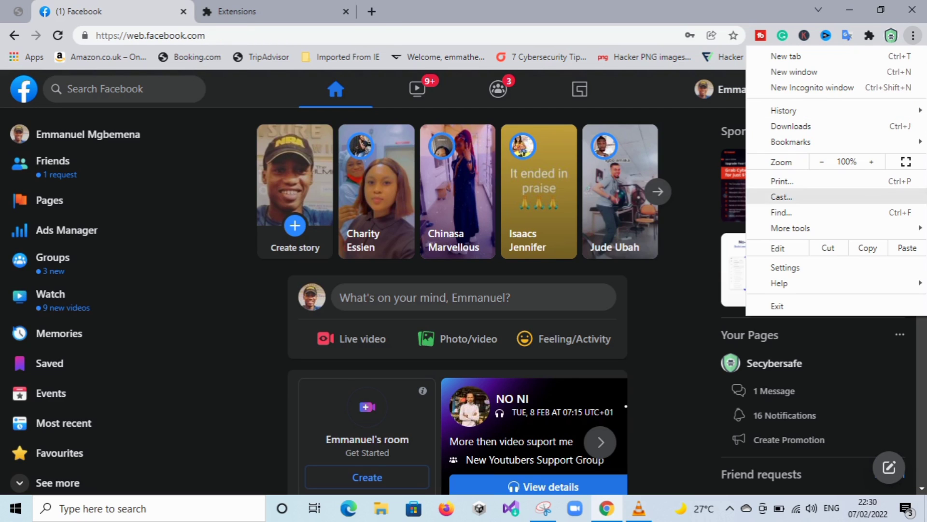
{"action": "left_click", "coordinate": [785, 267]}
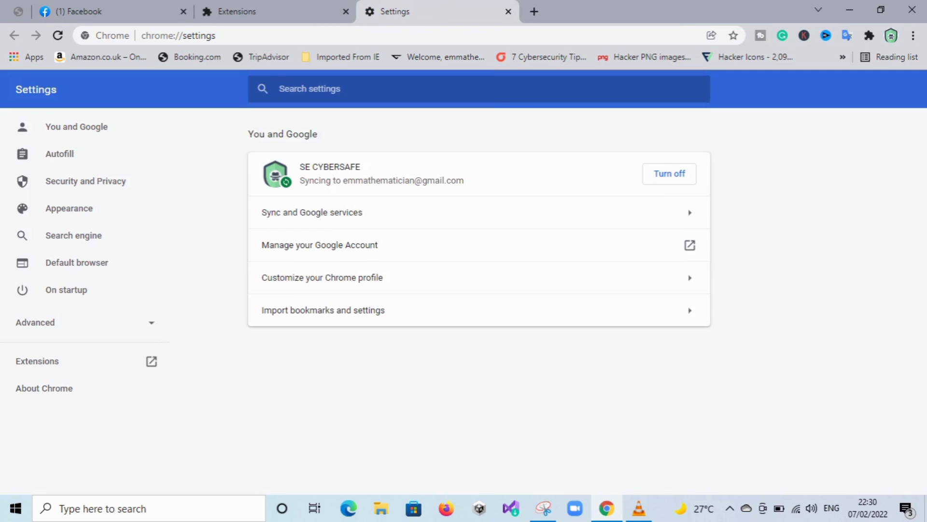
{"action": "left_click", "coordinate": [83, 181]}
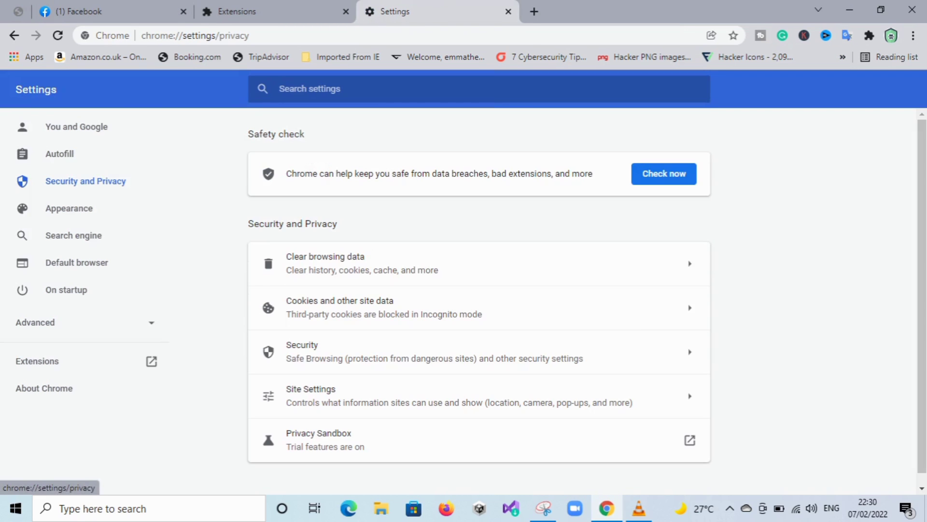
{"action": "left_click", "coordinate": [363, 264]}
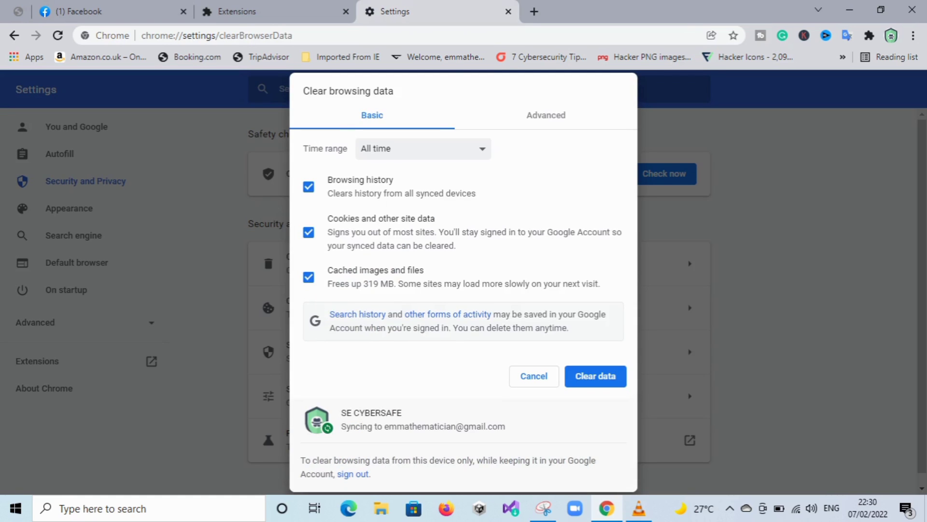
{"action": "left_click", "coordinate": [545, 115]}
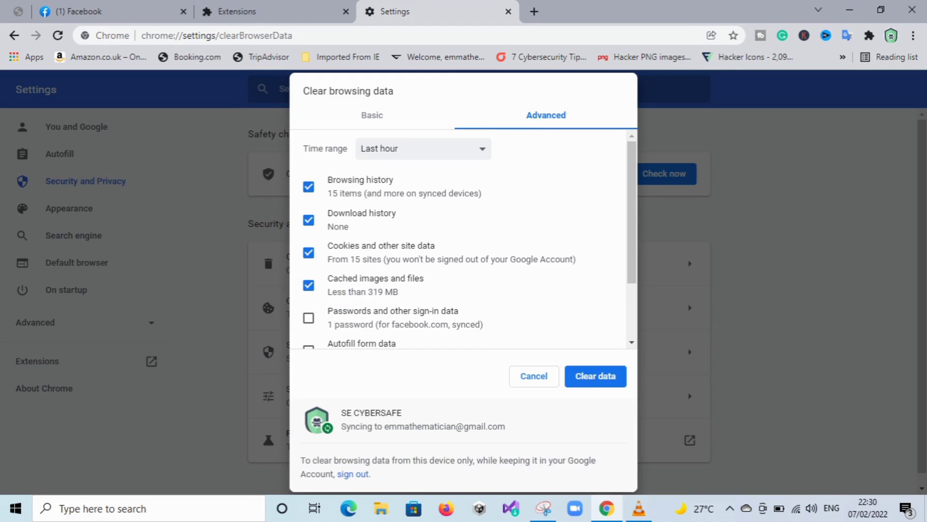
- Untick Download history and tick Hosted app data, Site Settings, Autofill form data and Passwords
{"action": "scroll", "coordinate": [464, 242], "scroll_direction": "down", "scroll_amount": 2}
{"action": "scroll", "coordinate": [463, 242], "scroll_direction": "up", "scroll_amount": 2}
{"action": "left_click", "coordinate": [423, 148]}
{"action": "left_click", "coordinate": [309, 219]}
{"action": "scroll", "coordinate": [459, 239], "scroll_direction": "down", "scroll_amount": 2}
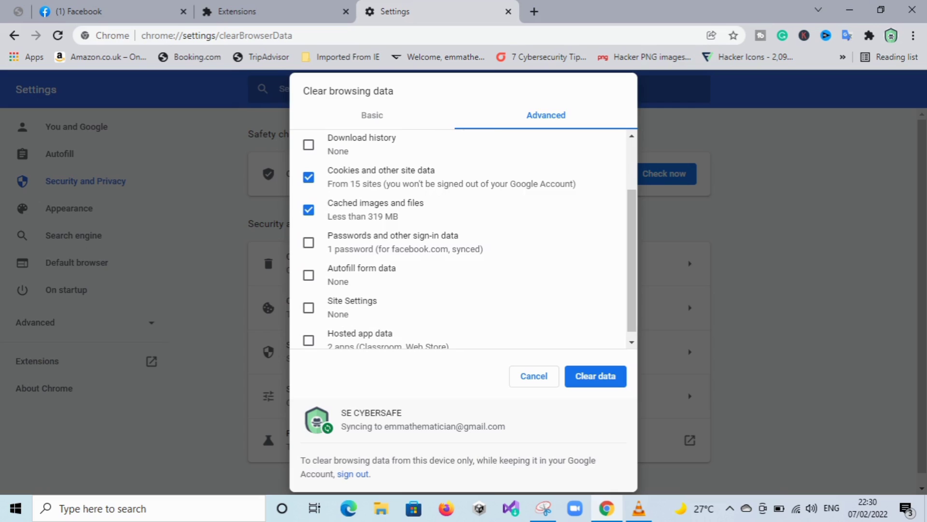
{"action": "left_click", "coordinate": [309, 340]}
{"action": "left_click", "coordinate": [308, 308]}
{"action": "left_click", "coordinate": [309, 274]}
{"action": "left_click", "coordinate": [309, 243]}
- Cancel the clear-data dialog and scroll through Chrome's Cookies and other site data settings
{"action": "left_click", "coordinate": [531, 376]}
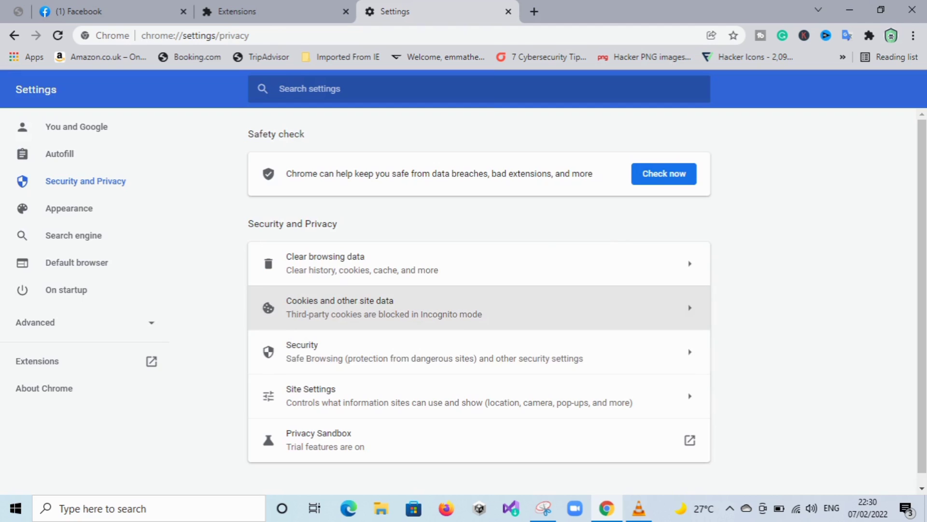
{"action": "left_click", "coordinate": [483, 307]}
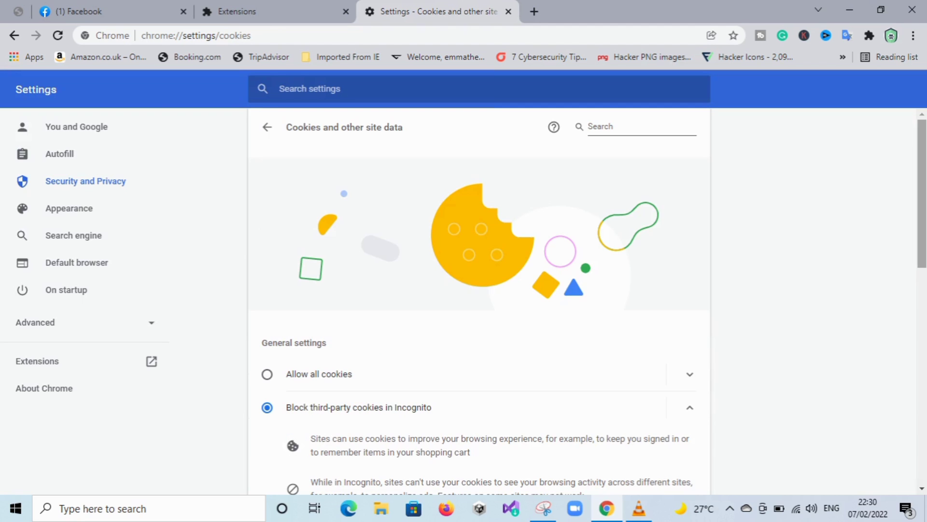
{"action": "scroll", "coordinate": [478, 299], "scroll_direction": "down", "scroll_amount": 2}
{"action": "scroll", "coordinate": [478, 429], "scroll_direction": "down", "scroll_amount": 2}
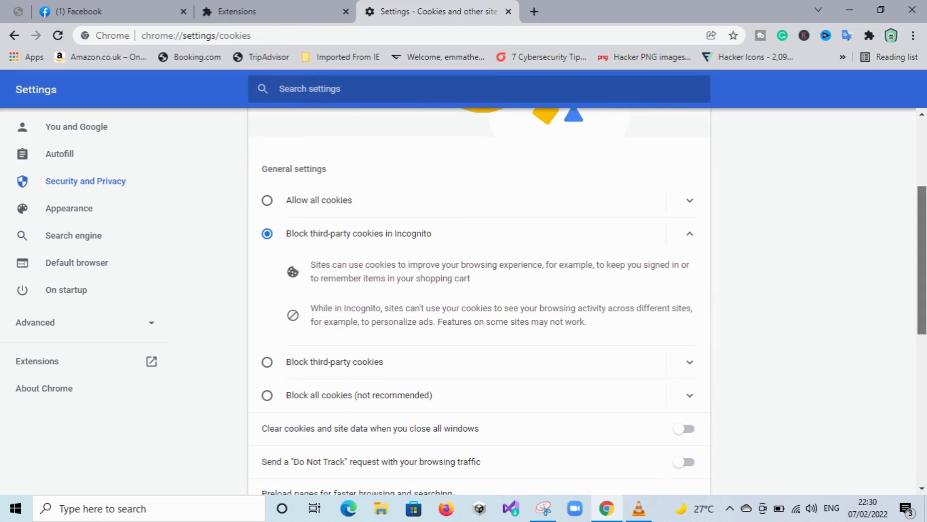
{"action": "scroll", "coordinate": [478, 429], "scroll_direction": "down", "scroll_amount": 2}
{"action": "scroll", "coordinate": [478, 429], "scroll_direction": "down", "scroll_amount": 3}
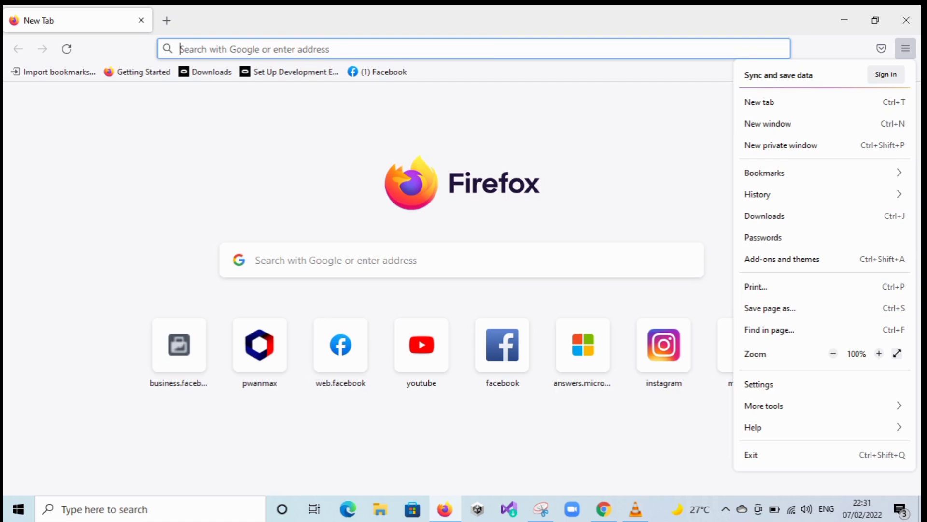
- Review Firefox's Clear Data options for cookies and cached content, closing without clearing the 1.6 GB
{"action": "left_click", "coordinate": [768, 384]}
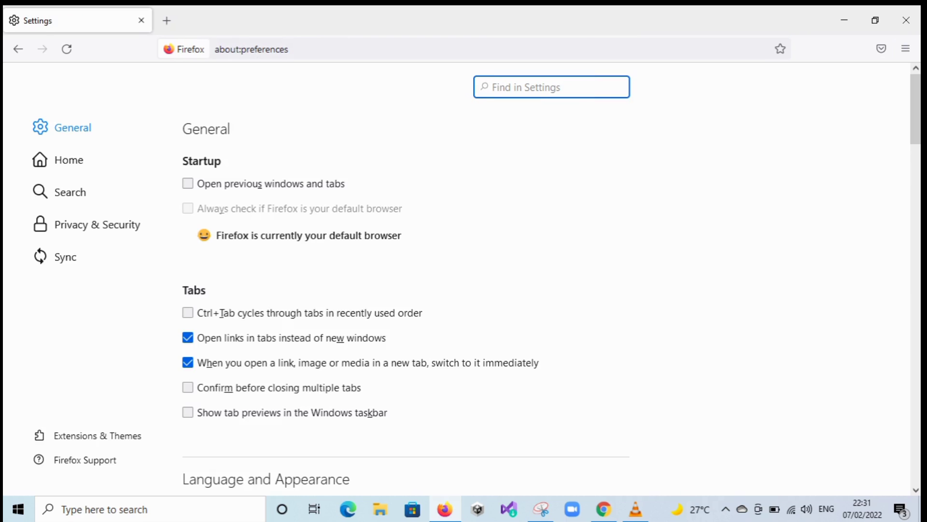
{"action": "left_click", "coordinate": [97, 224]}
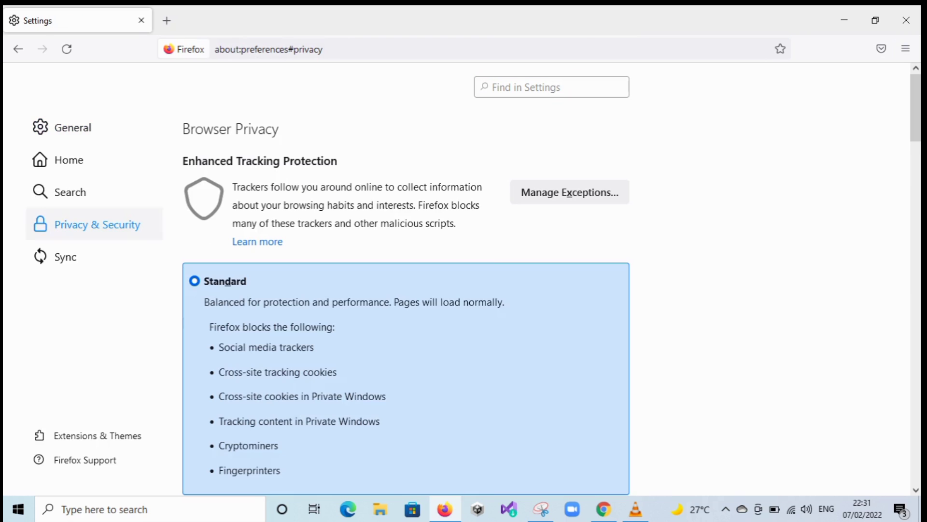
{"action": "scroll", "coordinate": [579, 298], "scroll_direction": "down", "scroll_amount": 10}
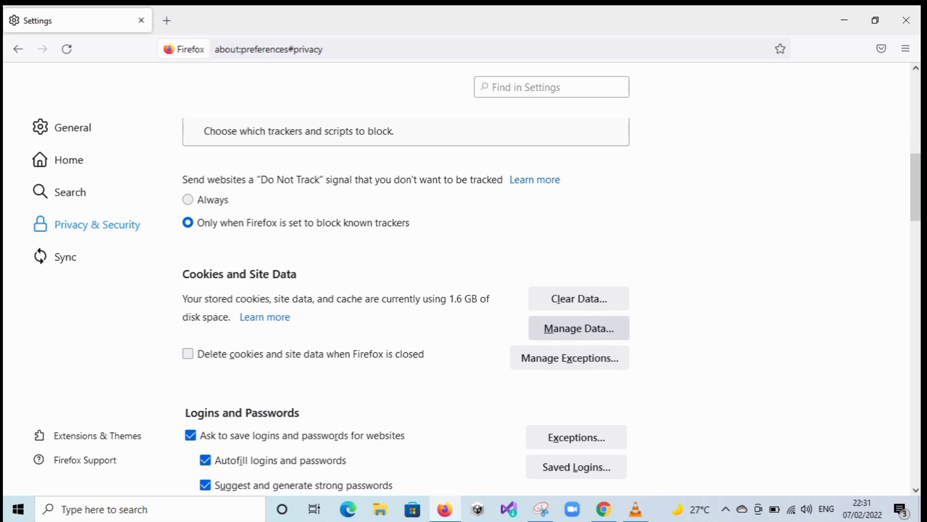
{"action": "left_click", "coordinate": [579, 298]}
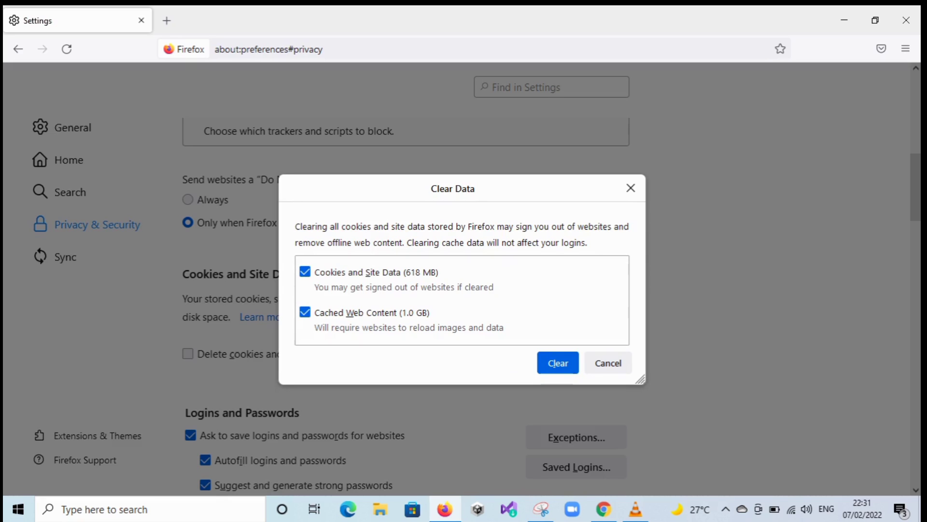
{"action": "left_click", "coordinate": [631, 188]}
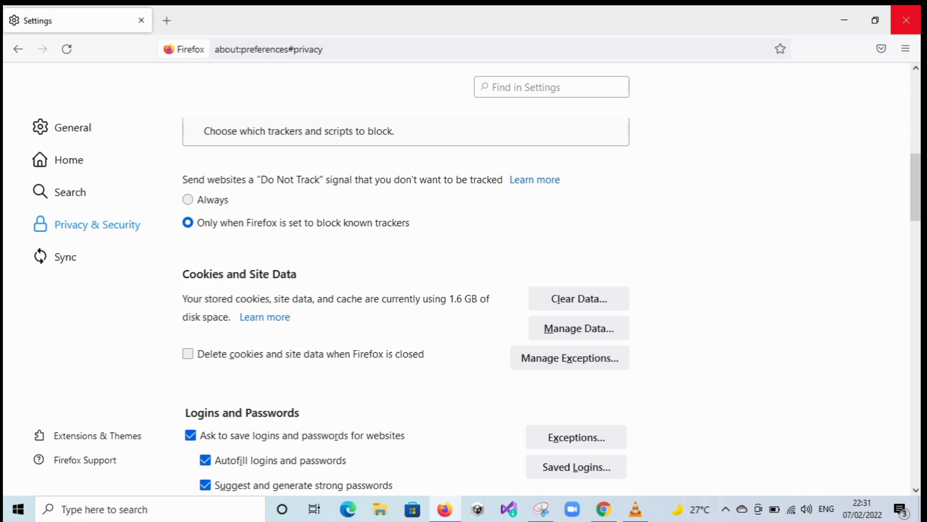